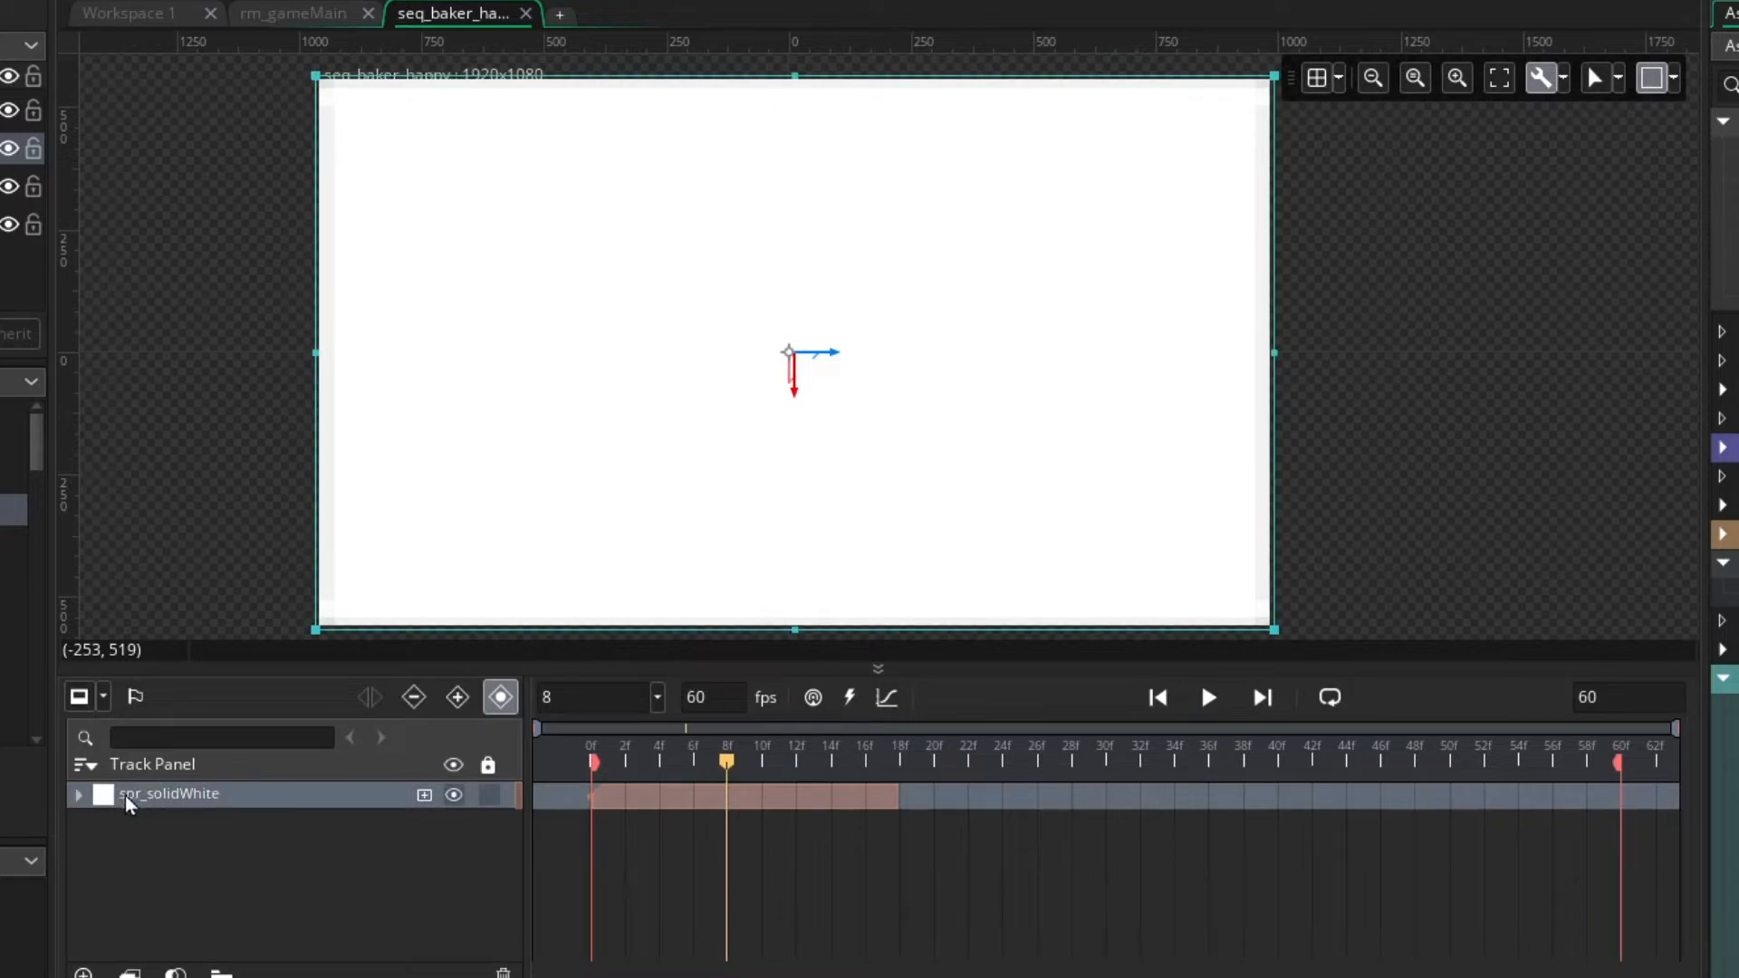
# Expand the spr_solidWhite track and examine its Position and Scale keyframes while scrubbing through the opening frames
pyautogui.click(77, 795)
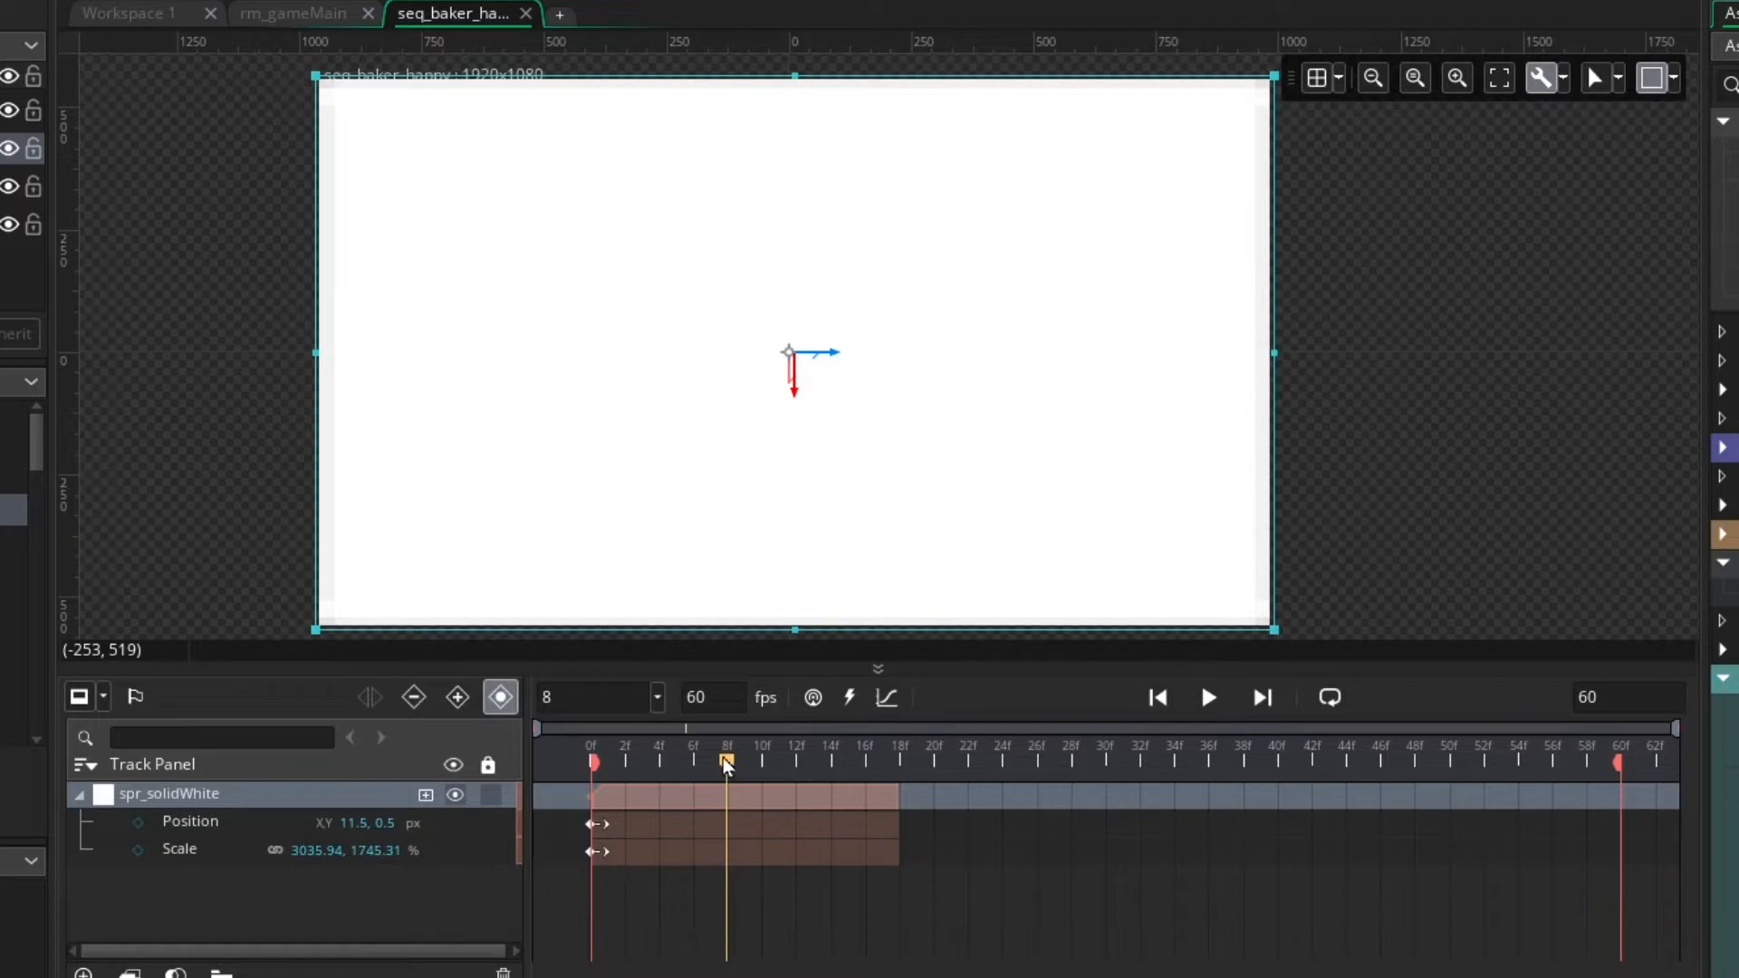
pyautogui.moveTo(715, 759); pyautogui.dragTo(693, 787)
pyautogui.click(644, 790)
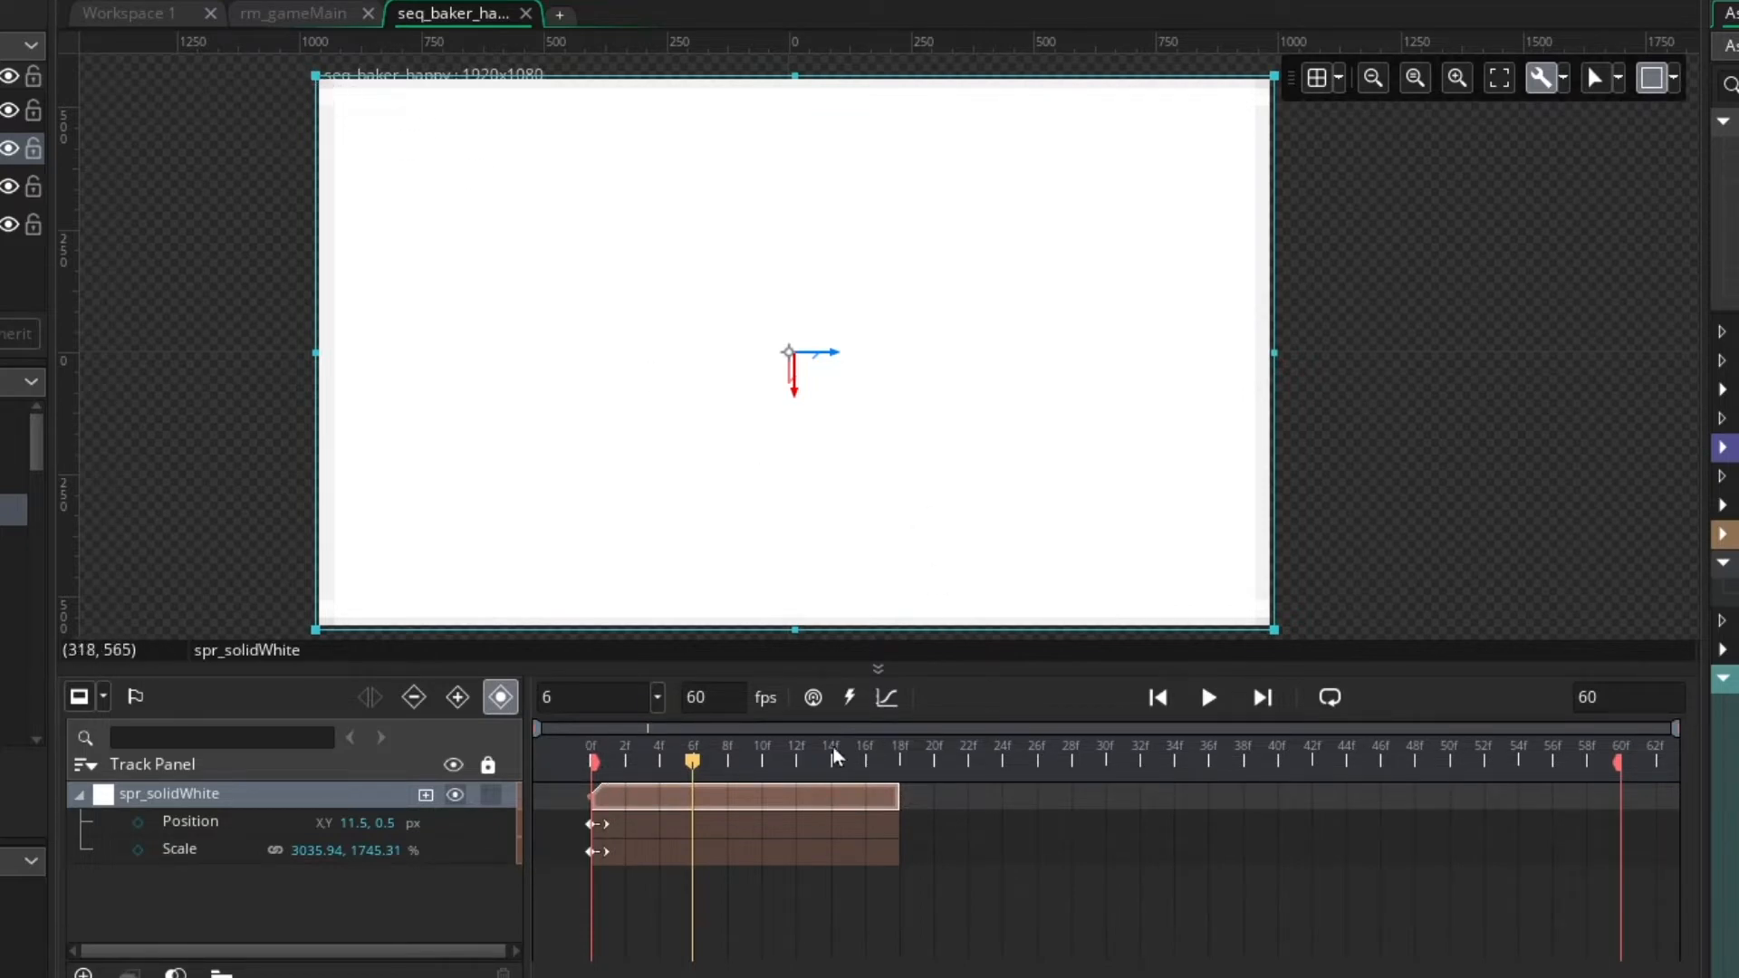
pyautogui.moveTo(771, 779); pyautogui.dragTo(636, 754)
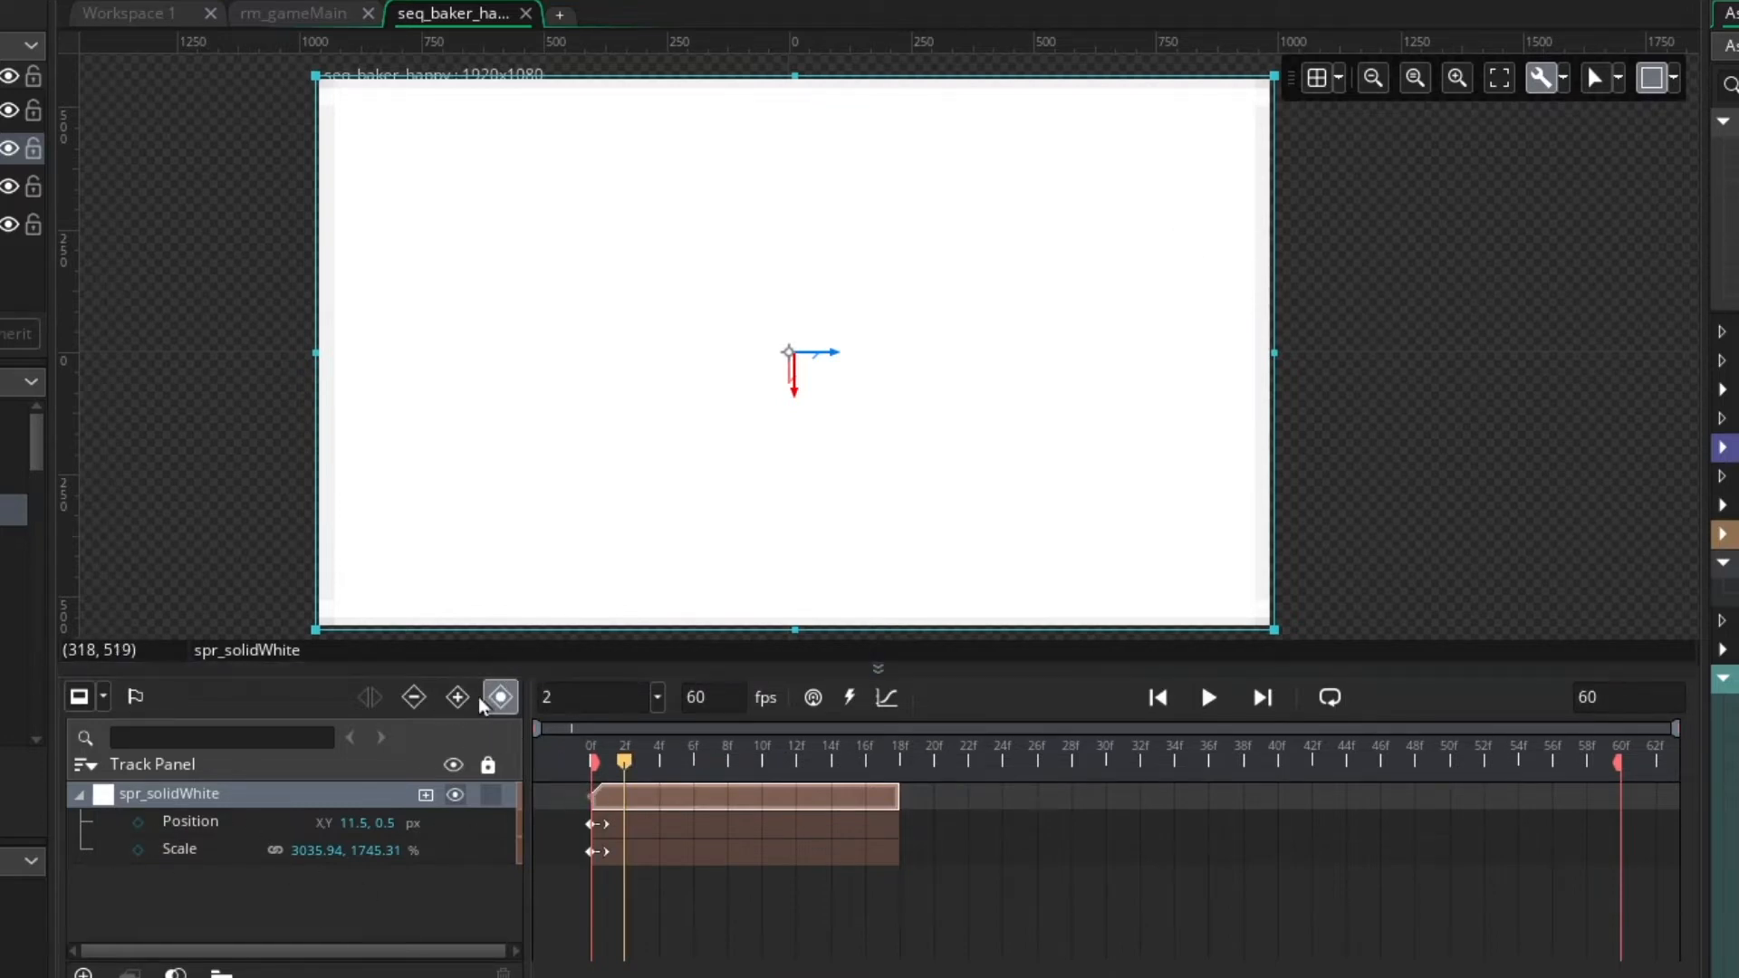
pyautogui.click(250, 826)
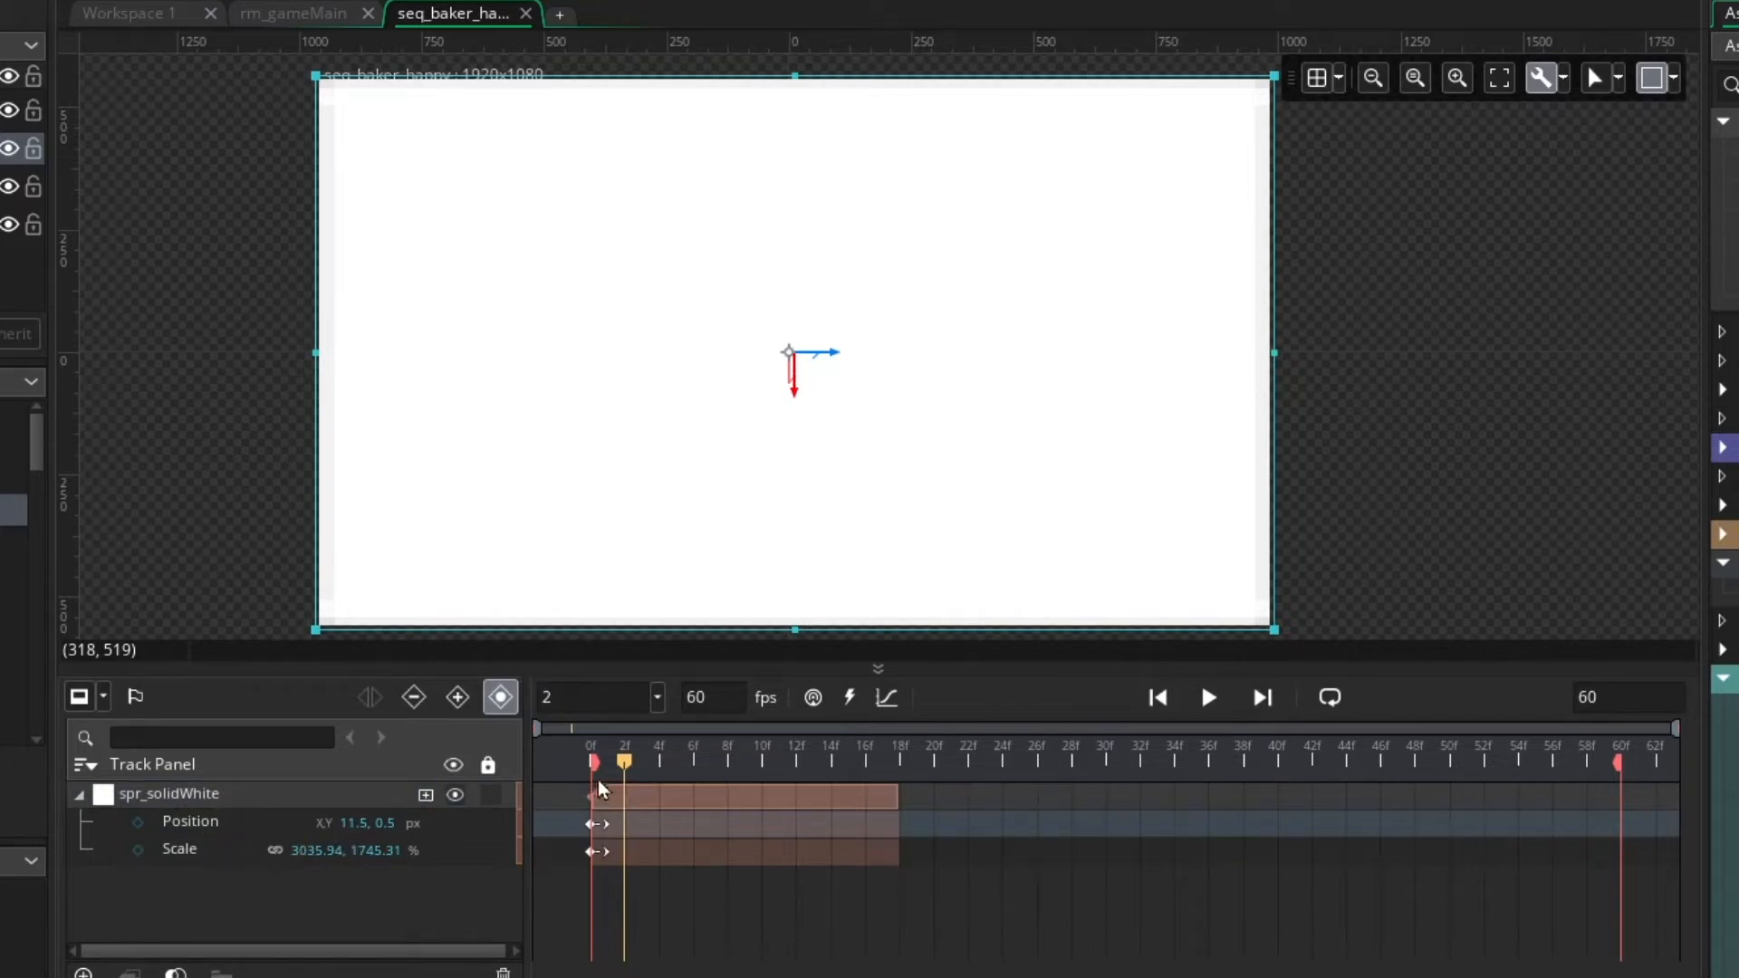
pyautogui.moveTo(625, 761); pyautogui.dragTo(761, 762)
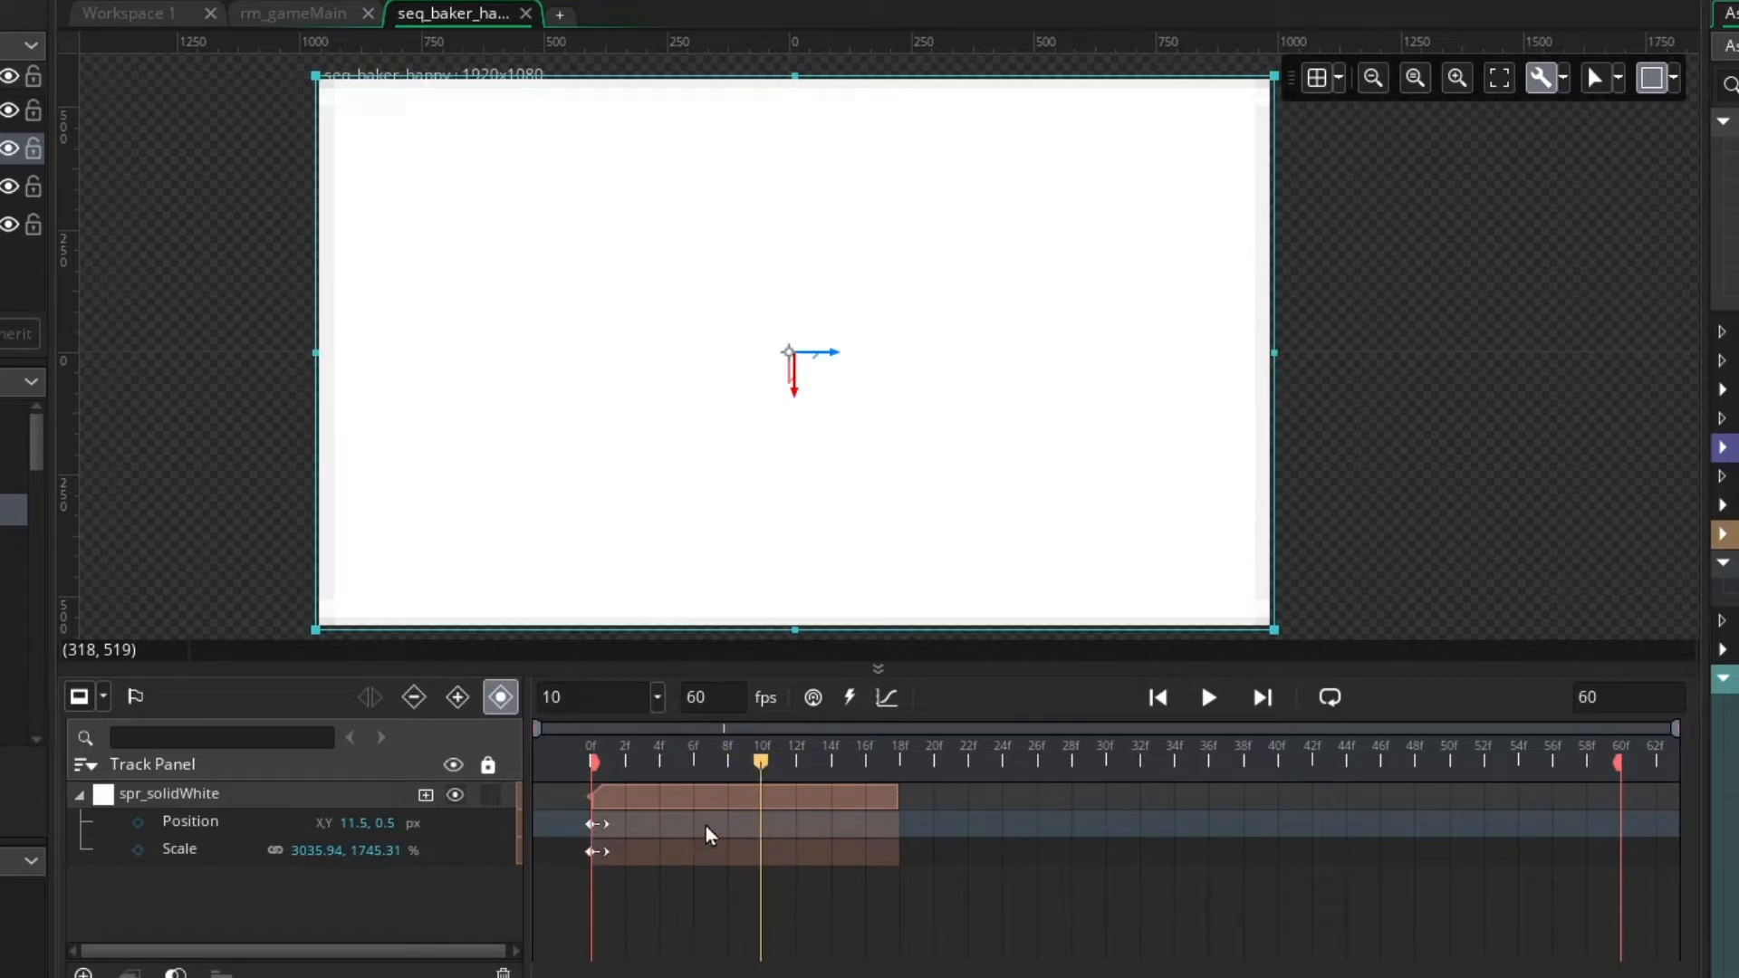
pyautogui.moveTo(769, 758); pyautogui.dragTo(589, 761)
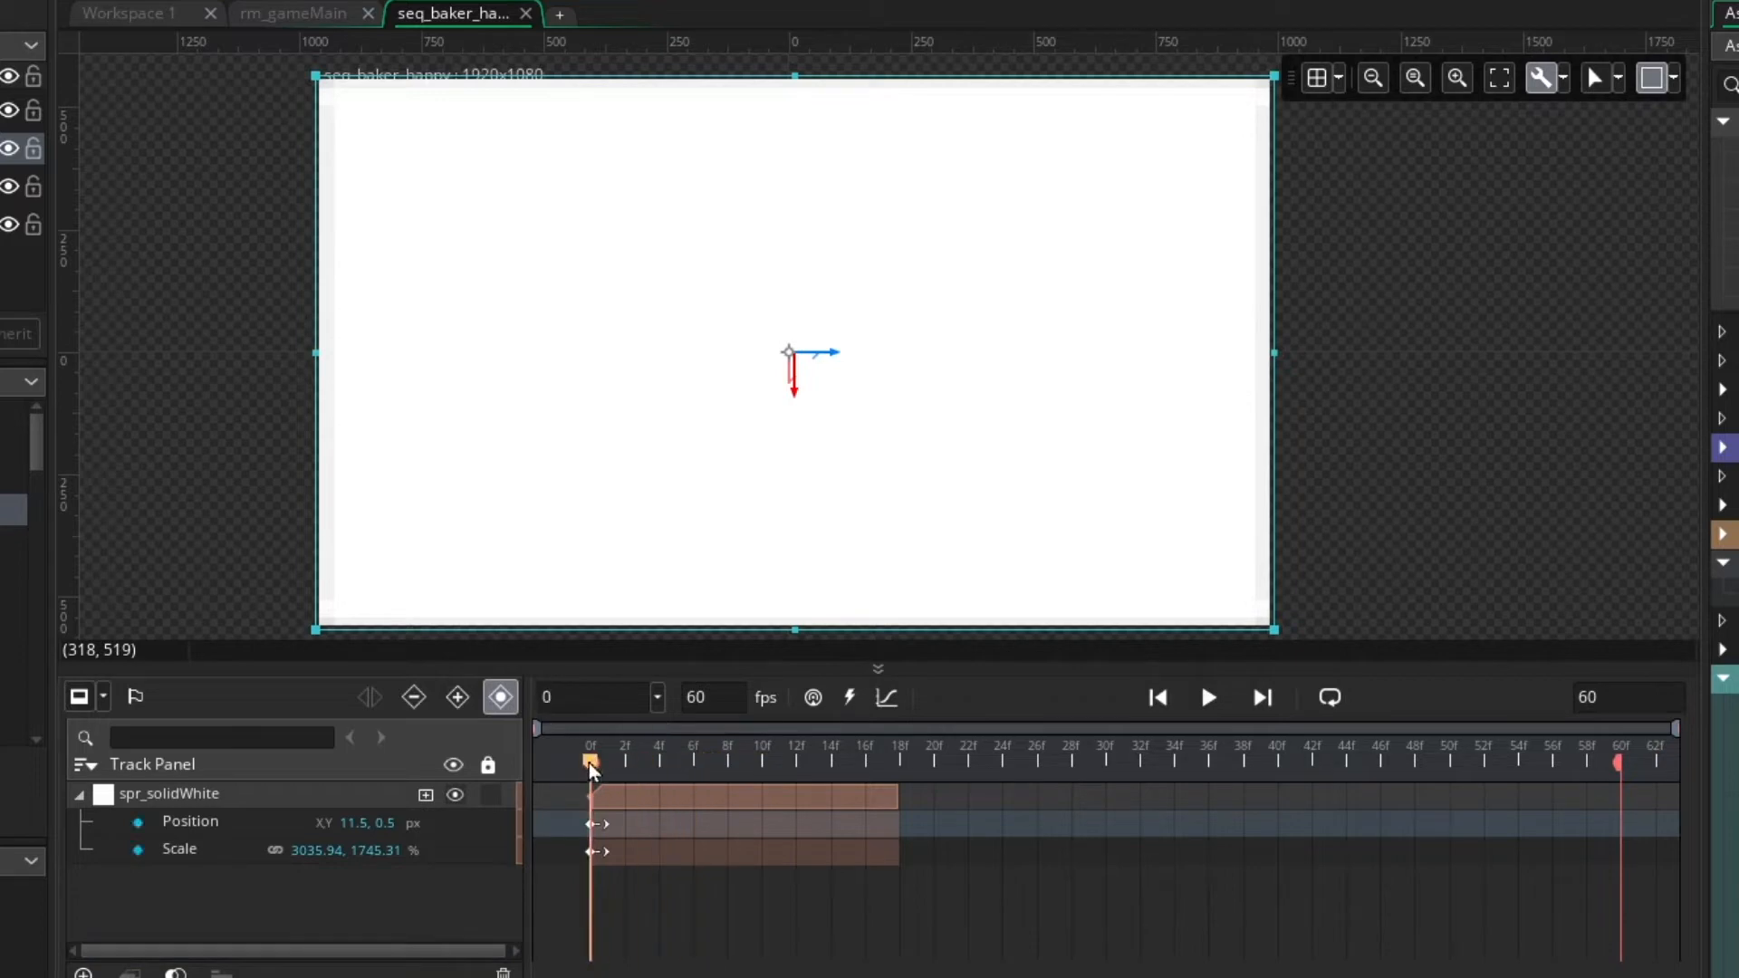
pyautogui.click(590, 824)
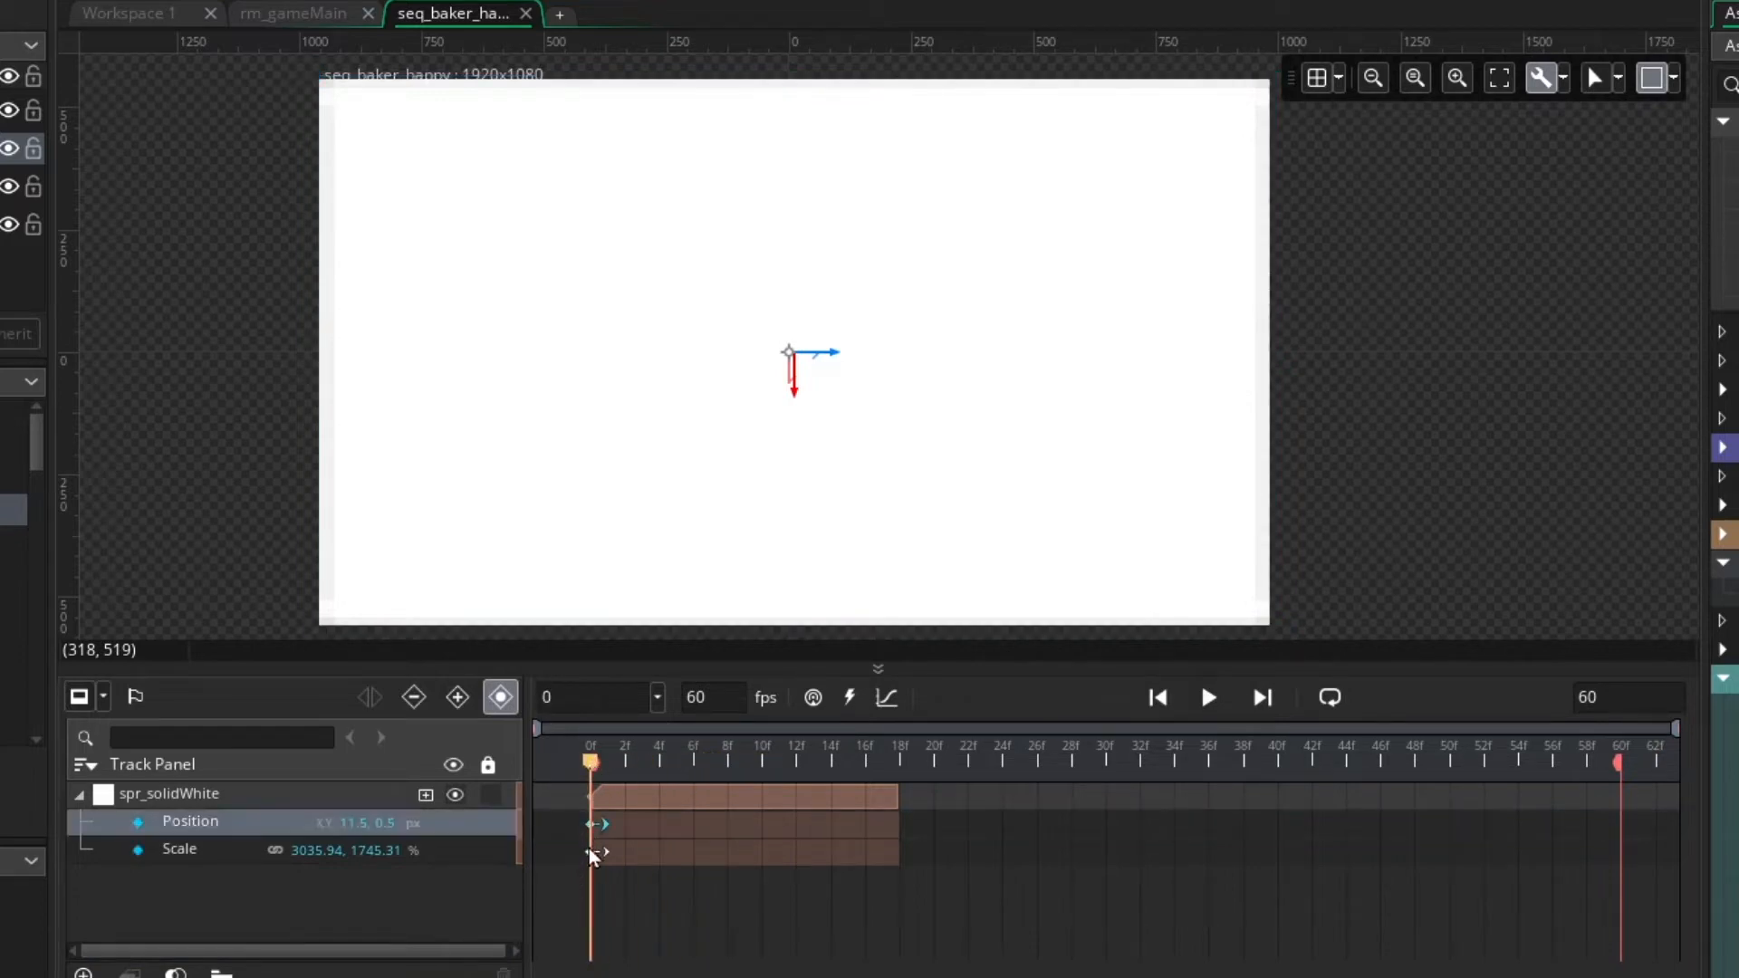
pyautogui.click(591, 851)
pyautogui.moveTo(590, 761); pyautogui.dragTo(780, 794)
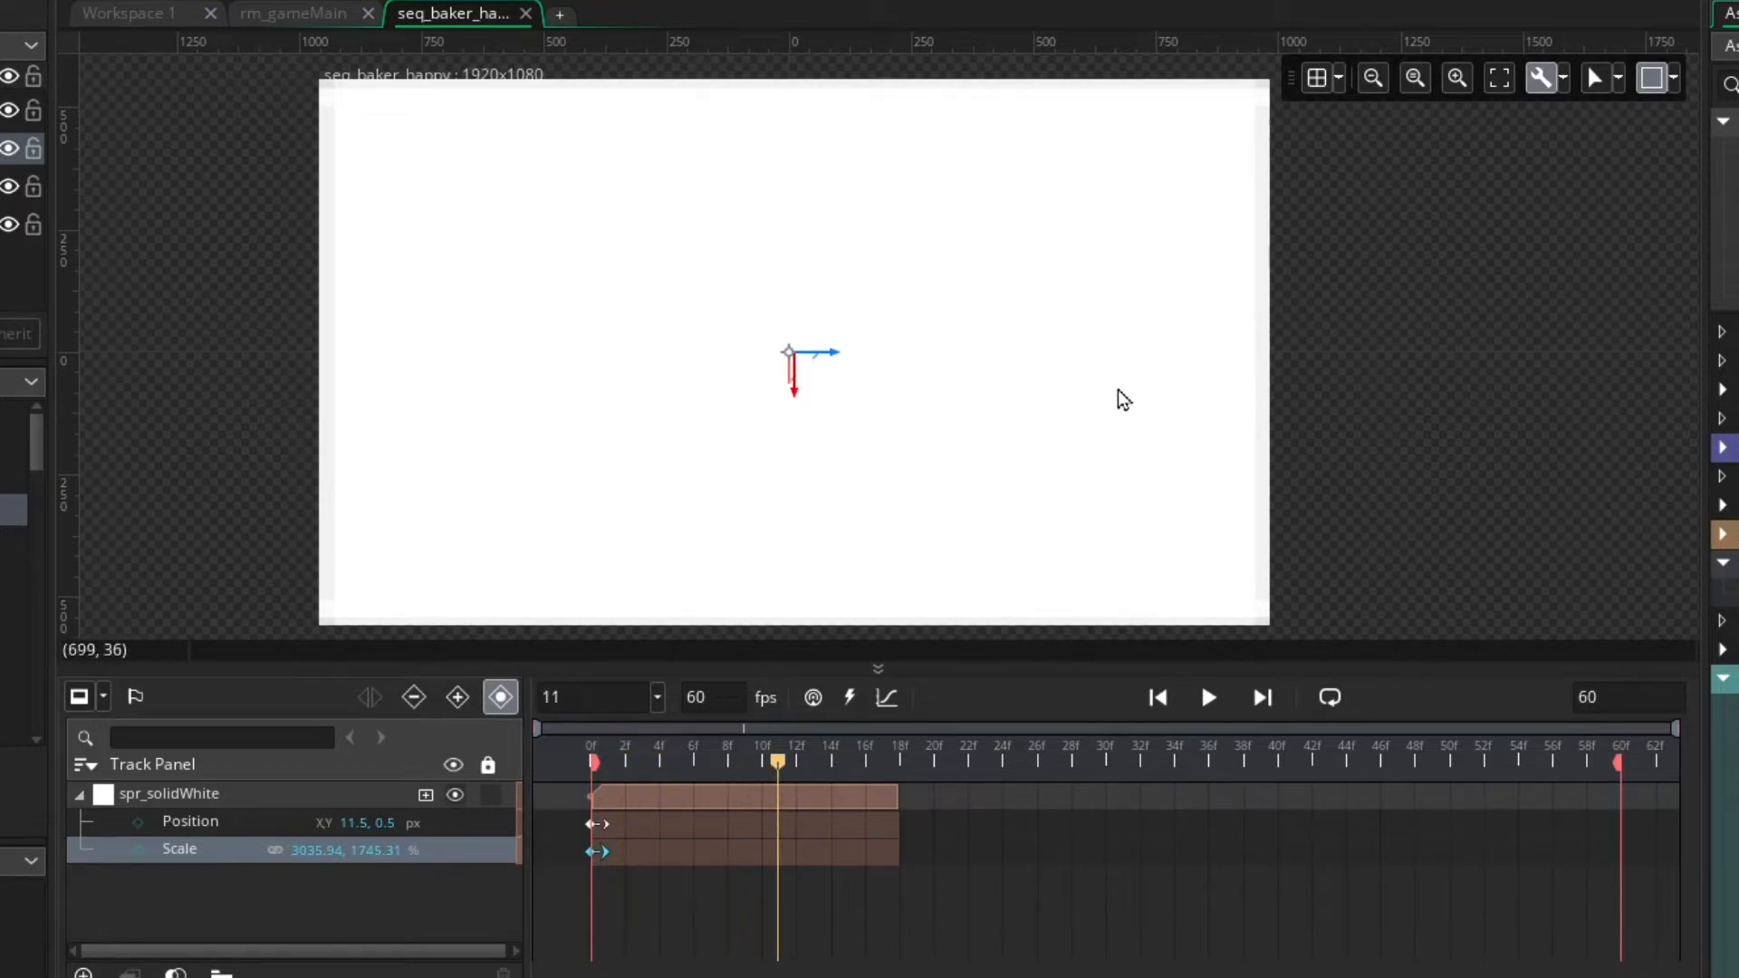
# Add a Colour Multiply parameter track to spr_solidWhite and create a key on it at frame 0
pyautogui.moveTo(644, 753); pyautogui.dragTo(589, 763)
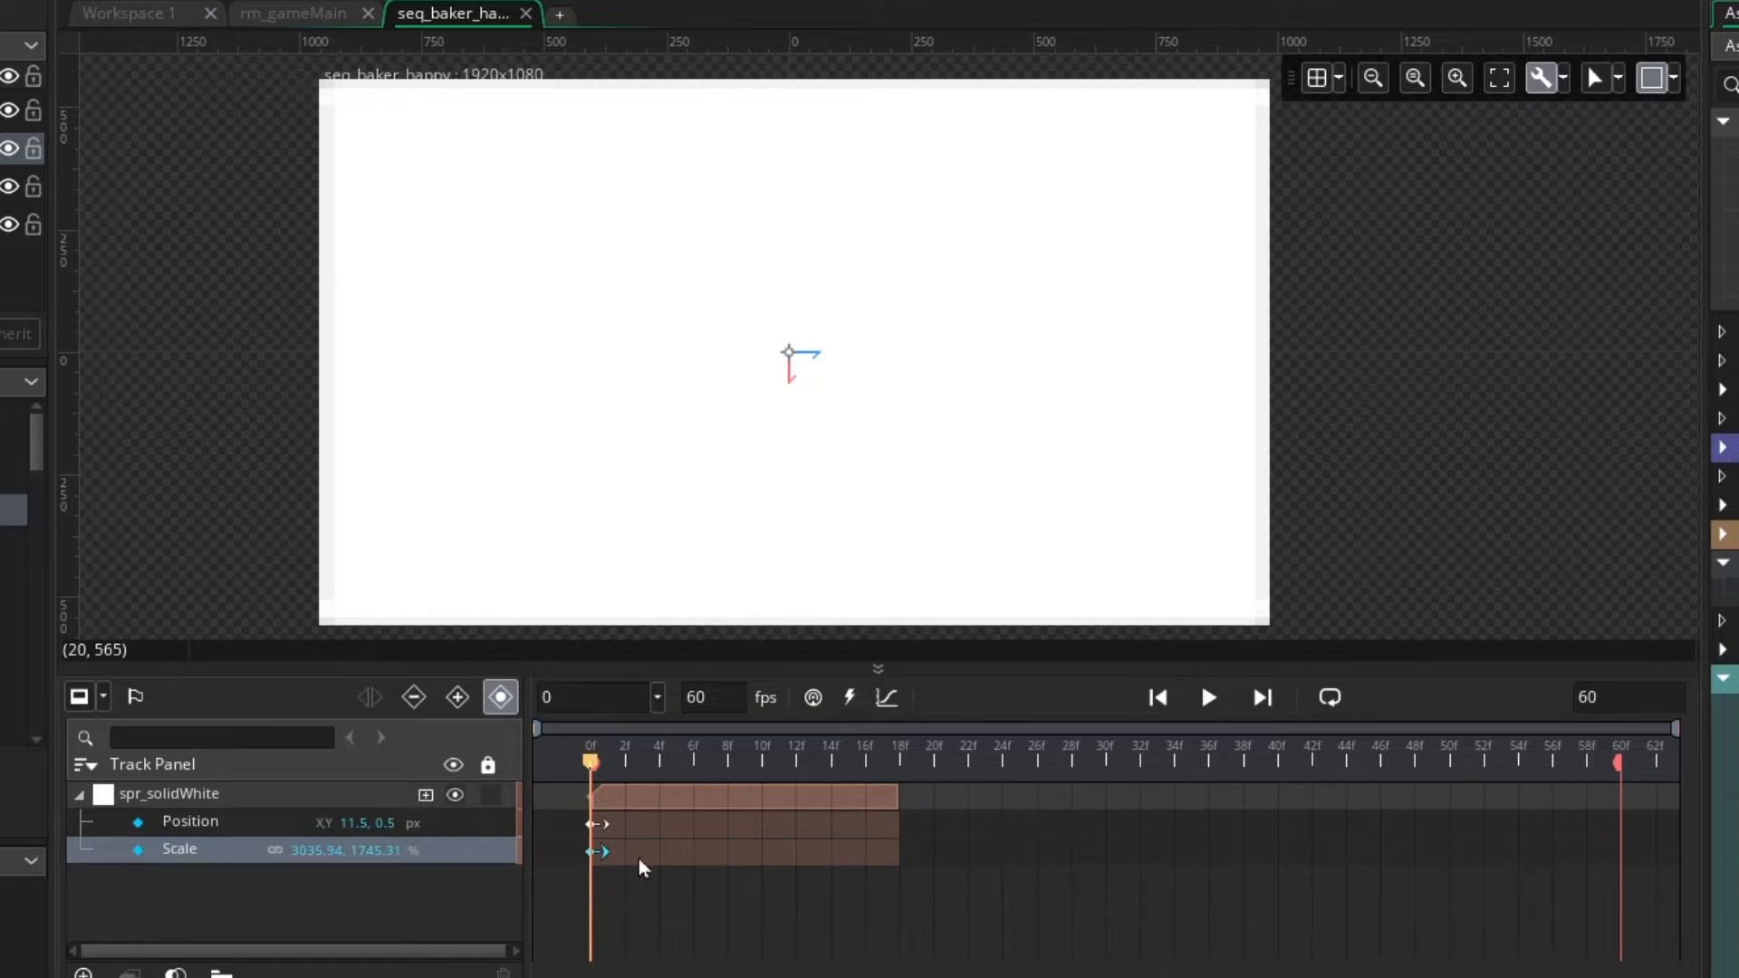
pyautogui.moveTo(589, 763)
pyautogui.mouseDown()
pyautogui.moveTo(844, 770)
pyautogui.moveTo(595, 766)
pyautogui.mouseUp()
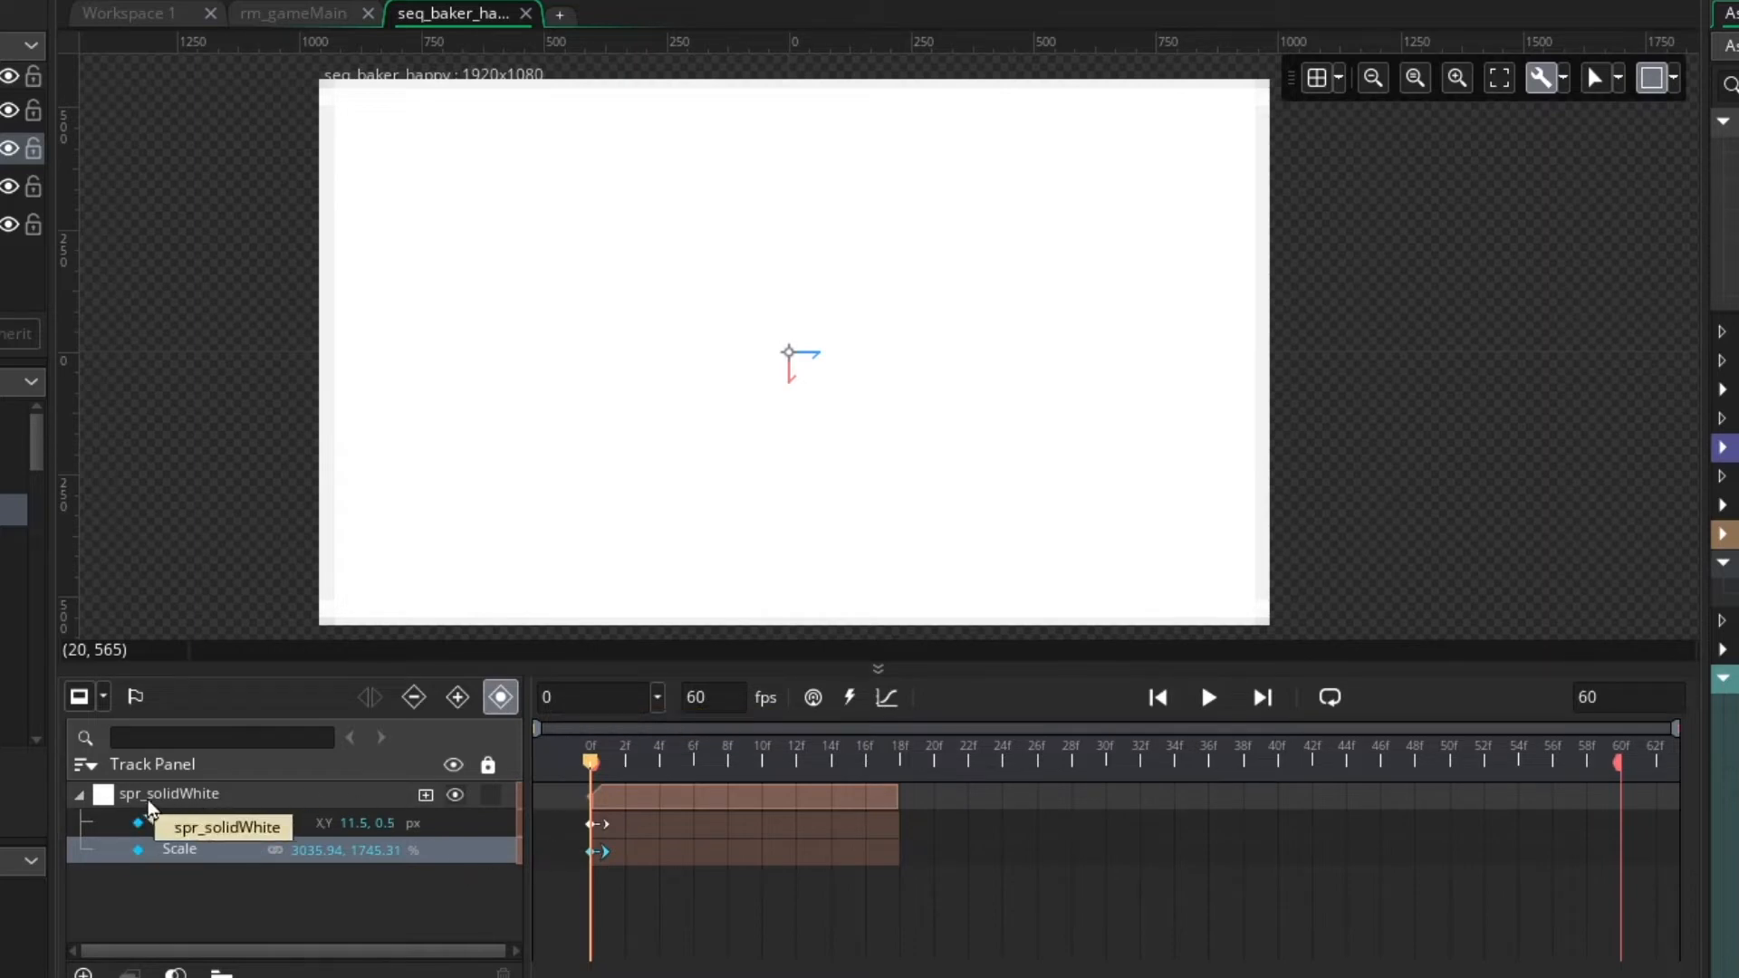
pyautogui.click(426, 796)
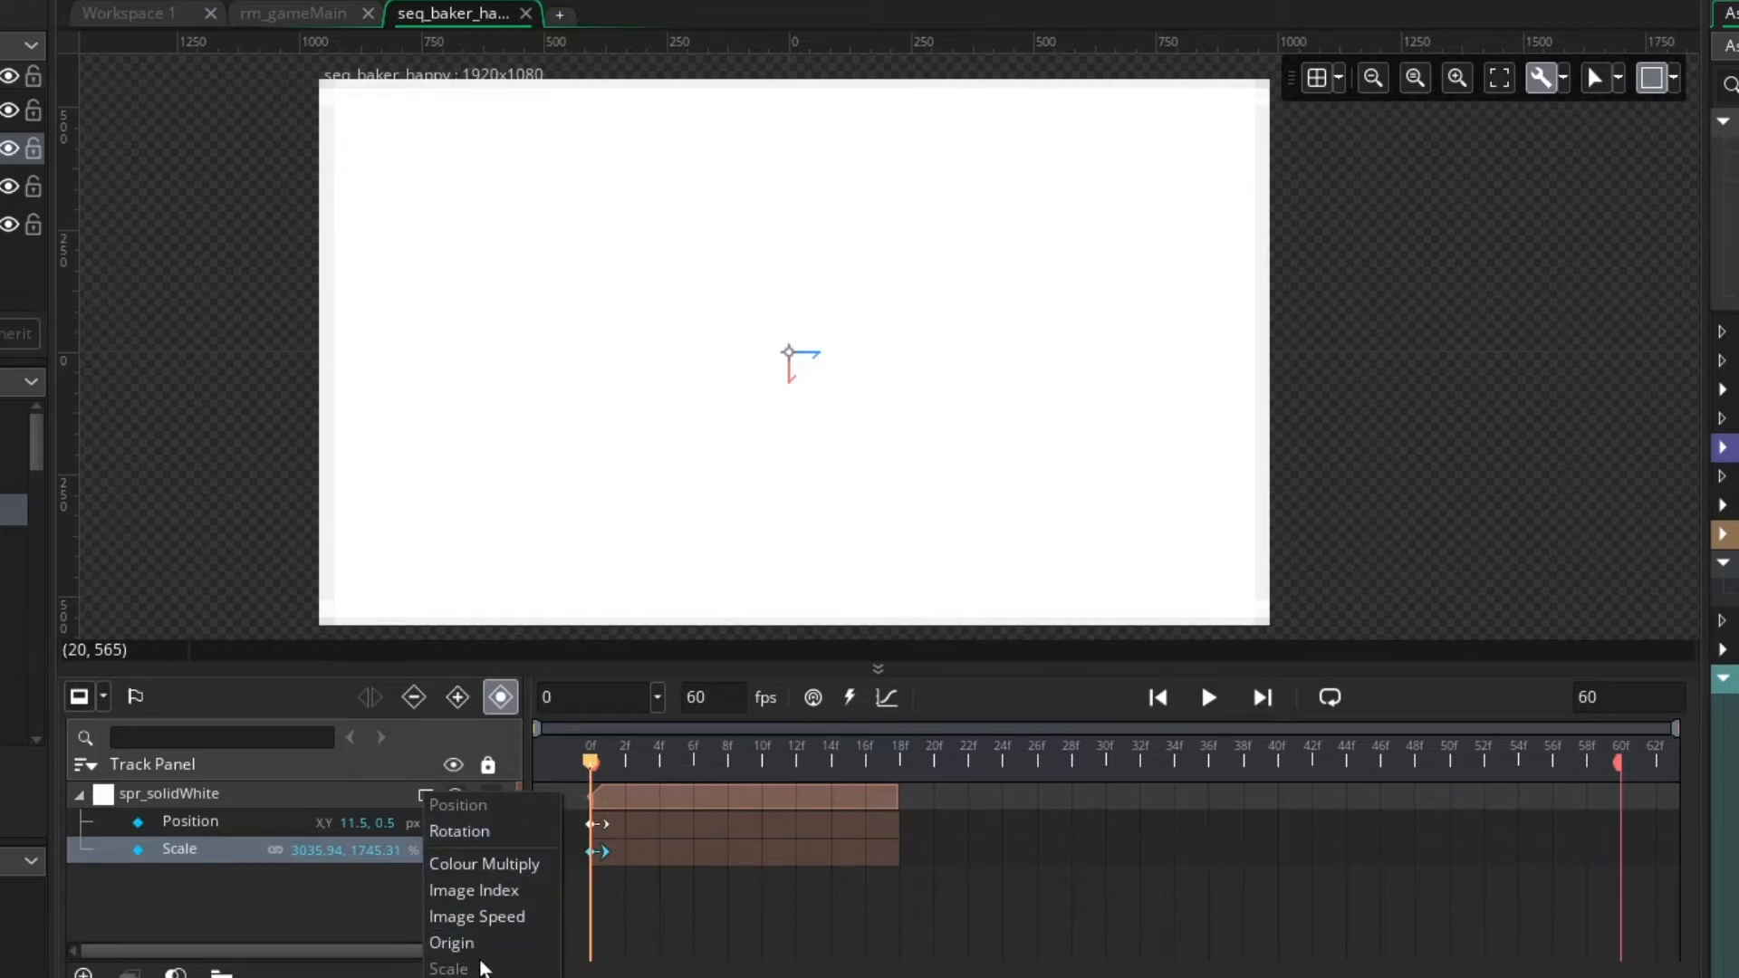
pyautogui.click(502, 868)
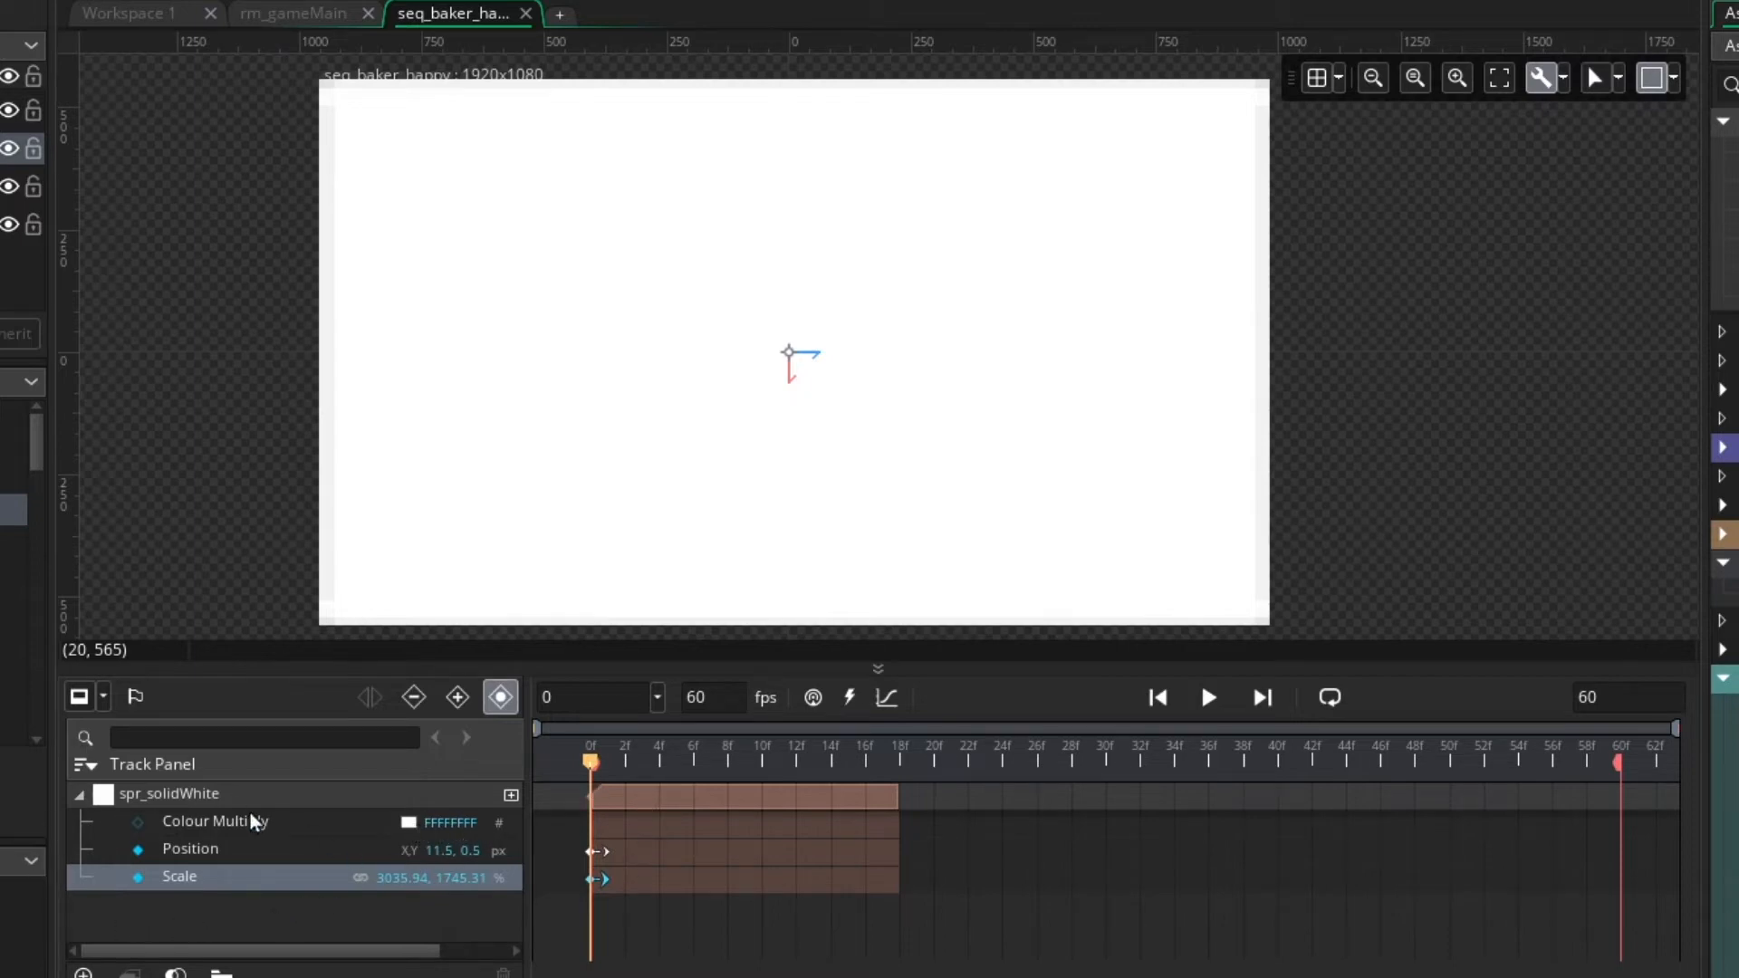
pyautogui.click(139, 824)
# Set the alpha of the frame 0 Colour Multiply key to 0, keeping the colour white
pyautogui.click(409, 824)
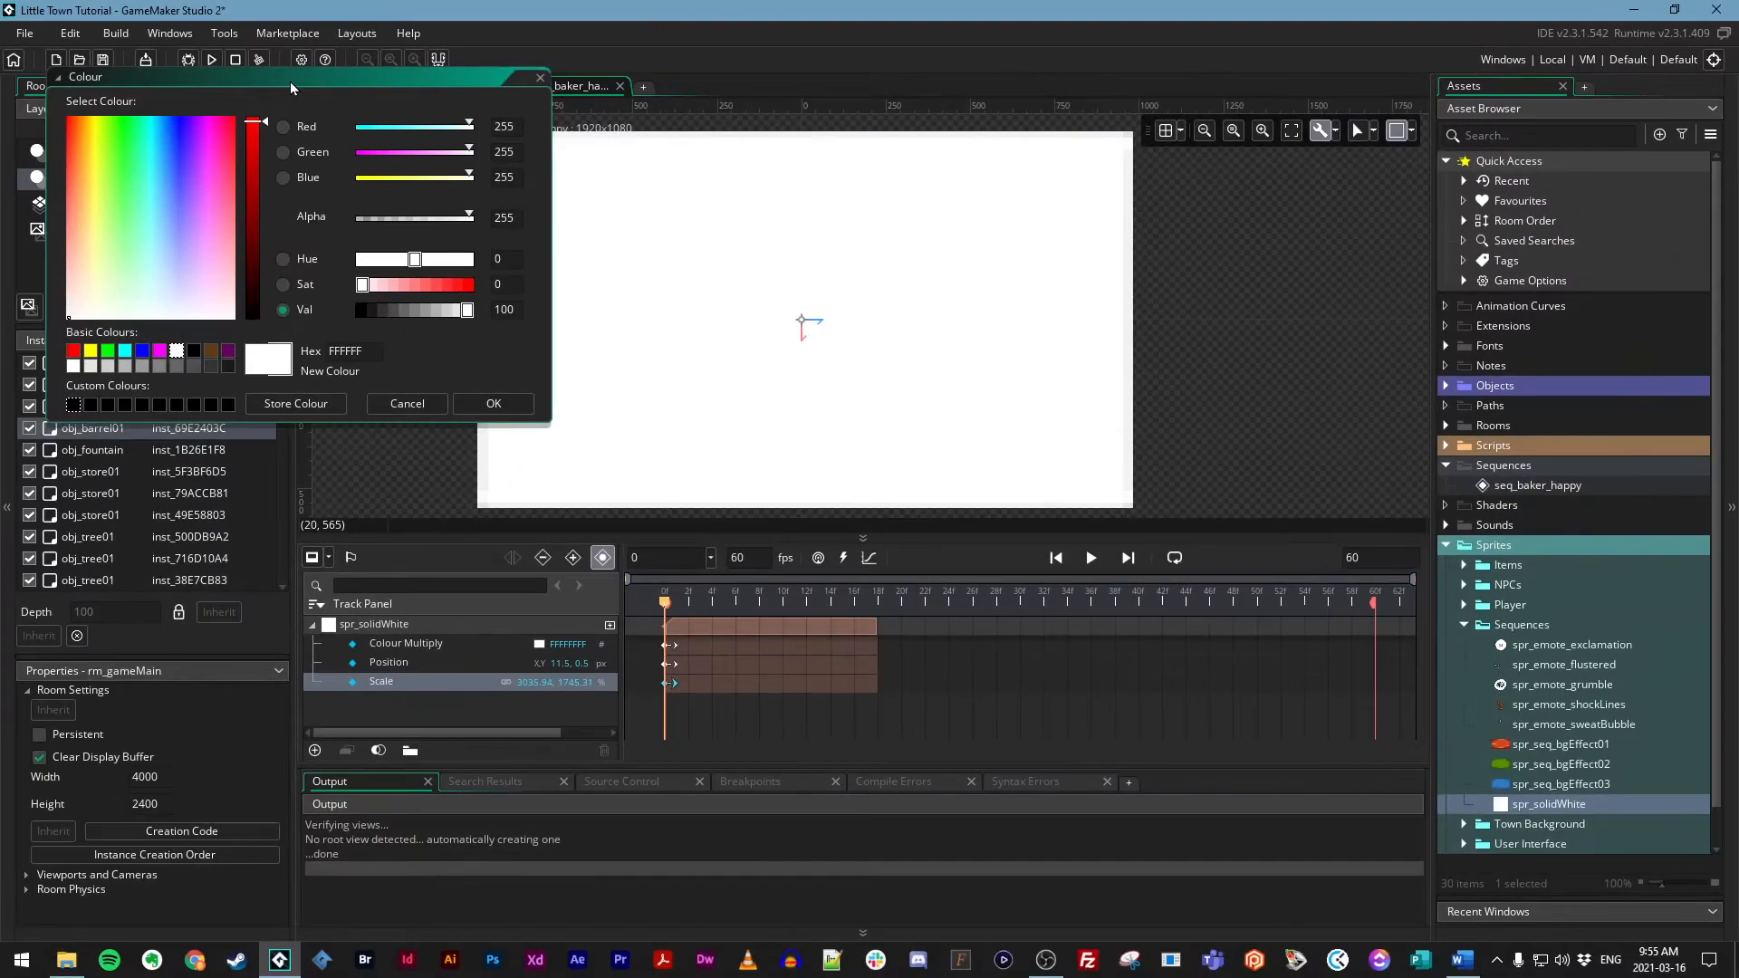
pyautogui.moveTo(95, 32); pyautogui.dragTo(197, 83)
pyautogui.moveTo(393, 133); pyautogui.dragTo(413, 178)
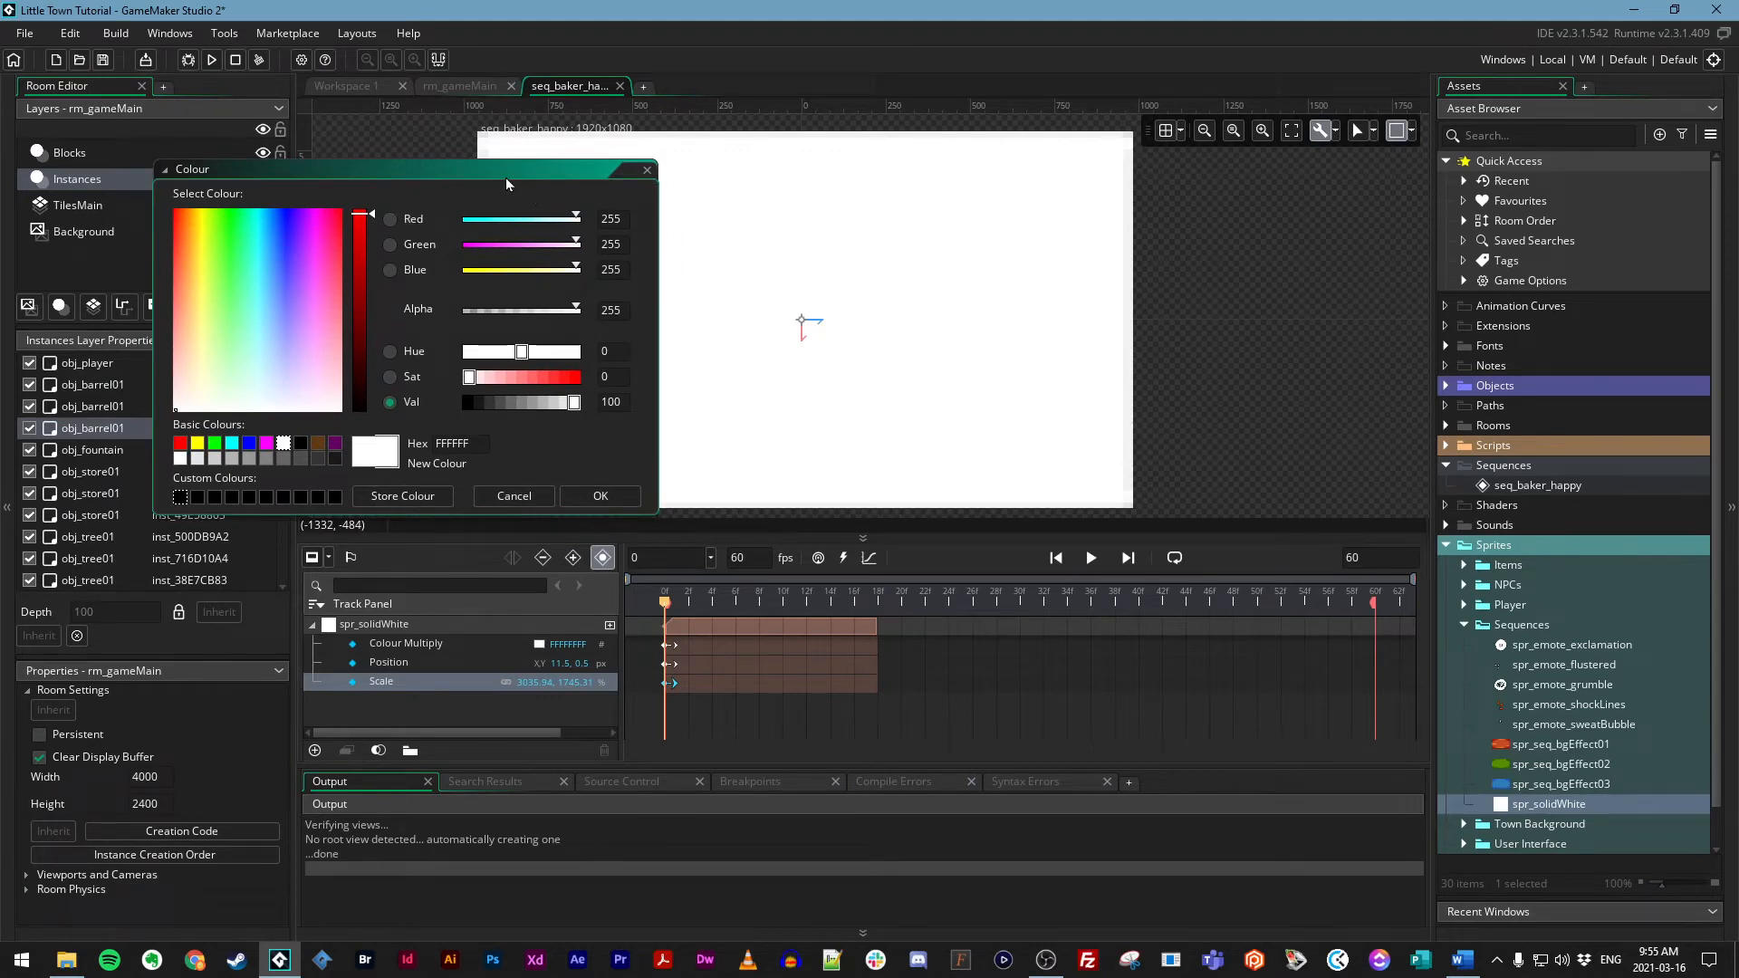
pyautogui.moveTo(507, 179); pyautogui.dragTo(510, 175)
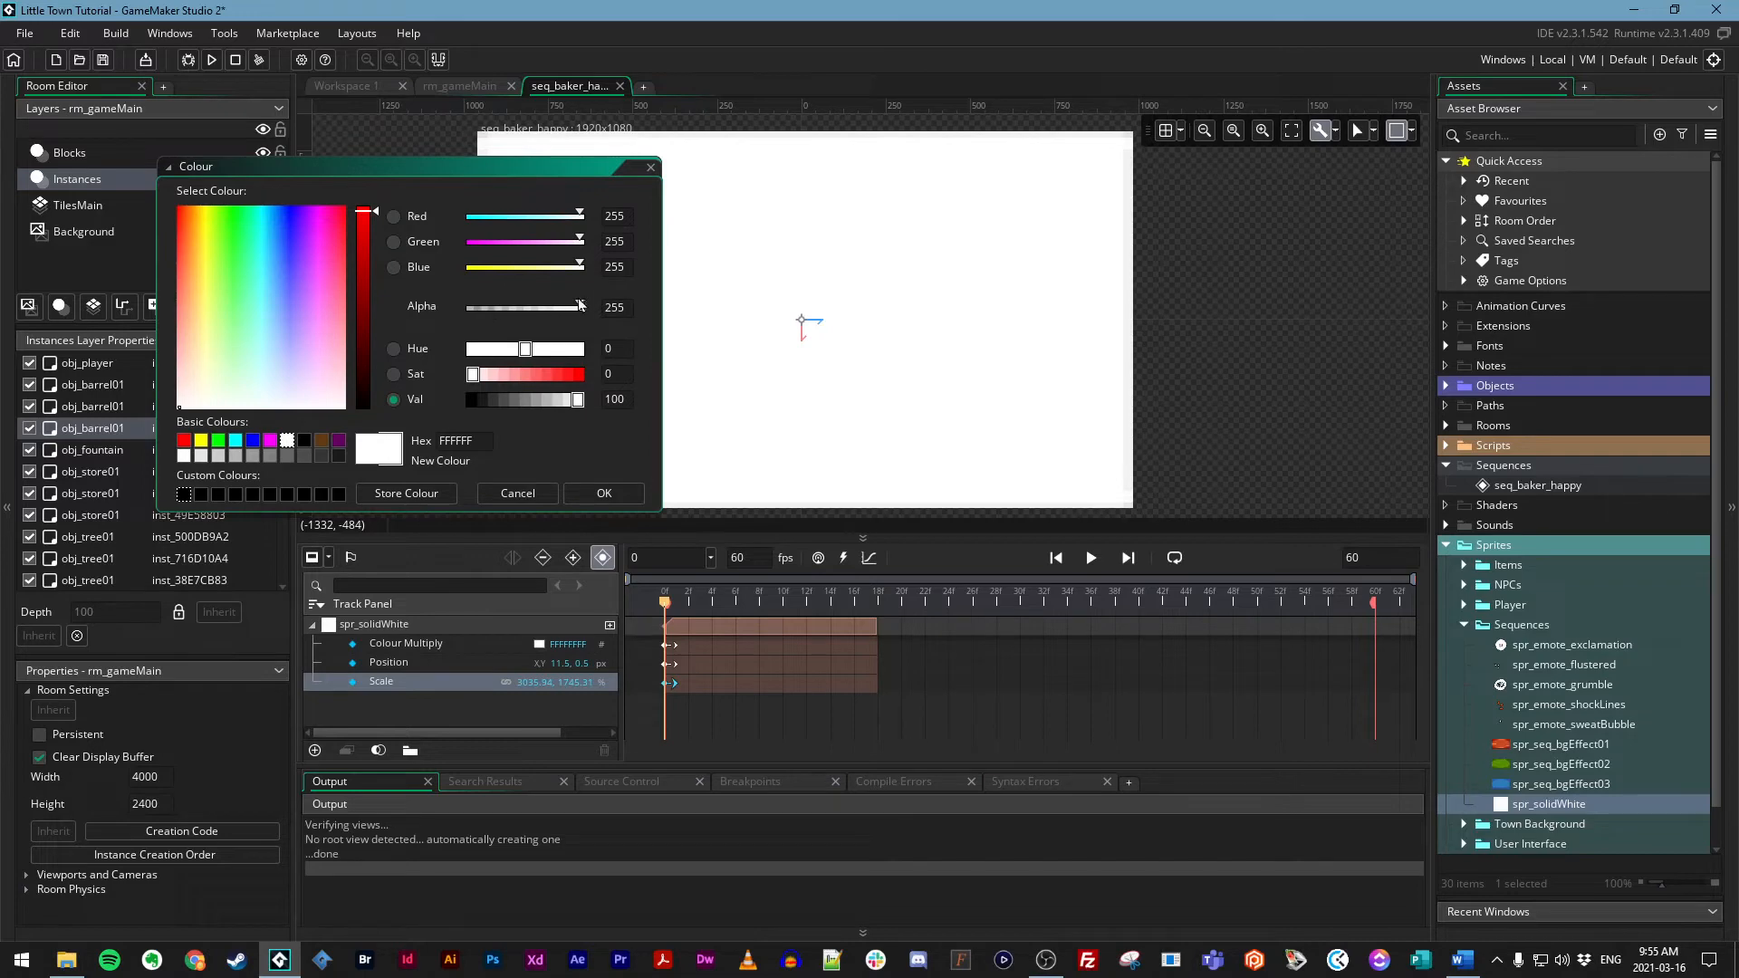
pyautogui.moveTo(580, 307); pyautogui.dragTo(456, 311)
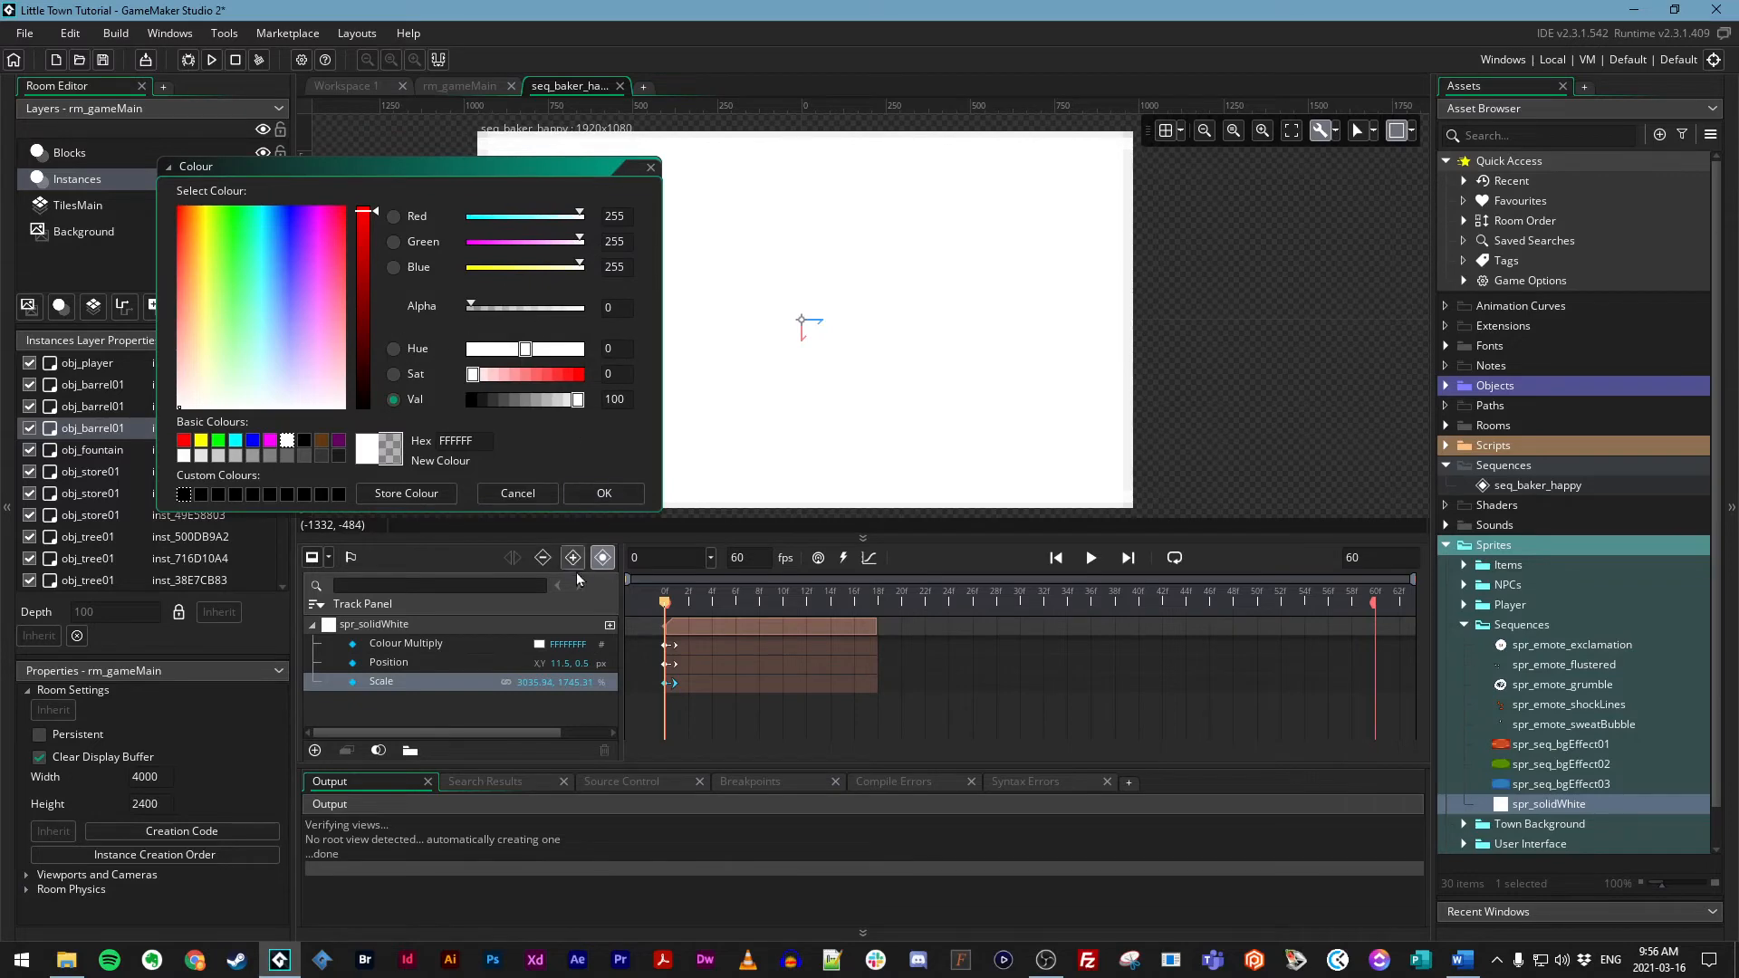
pyautogui.click(612, 495)
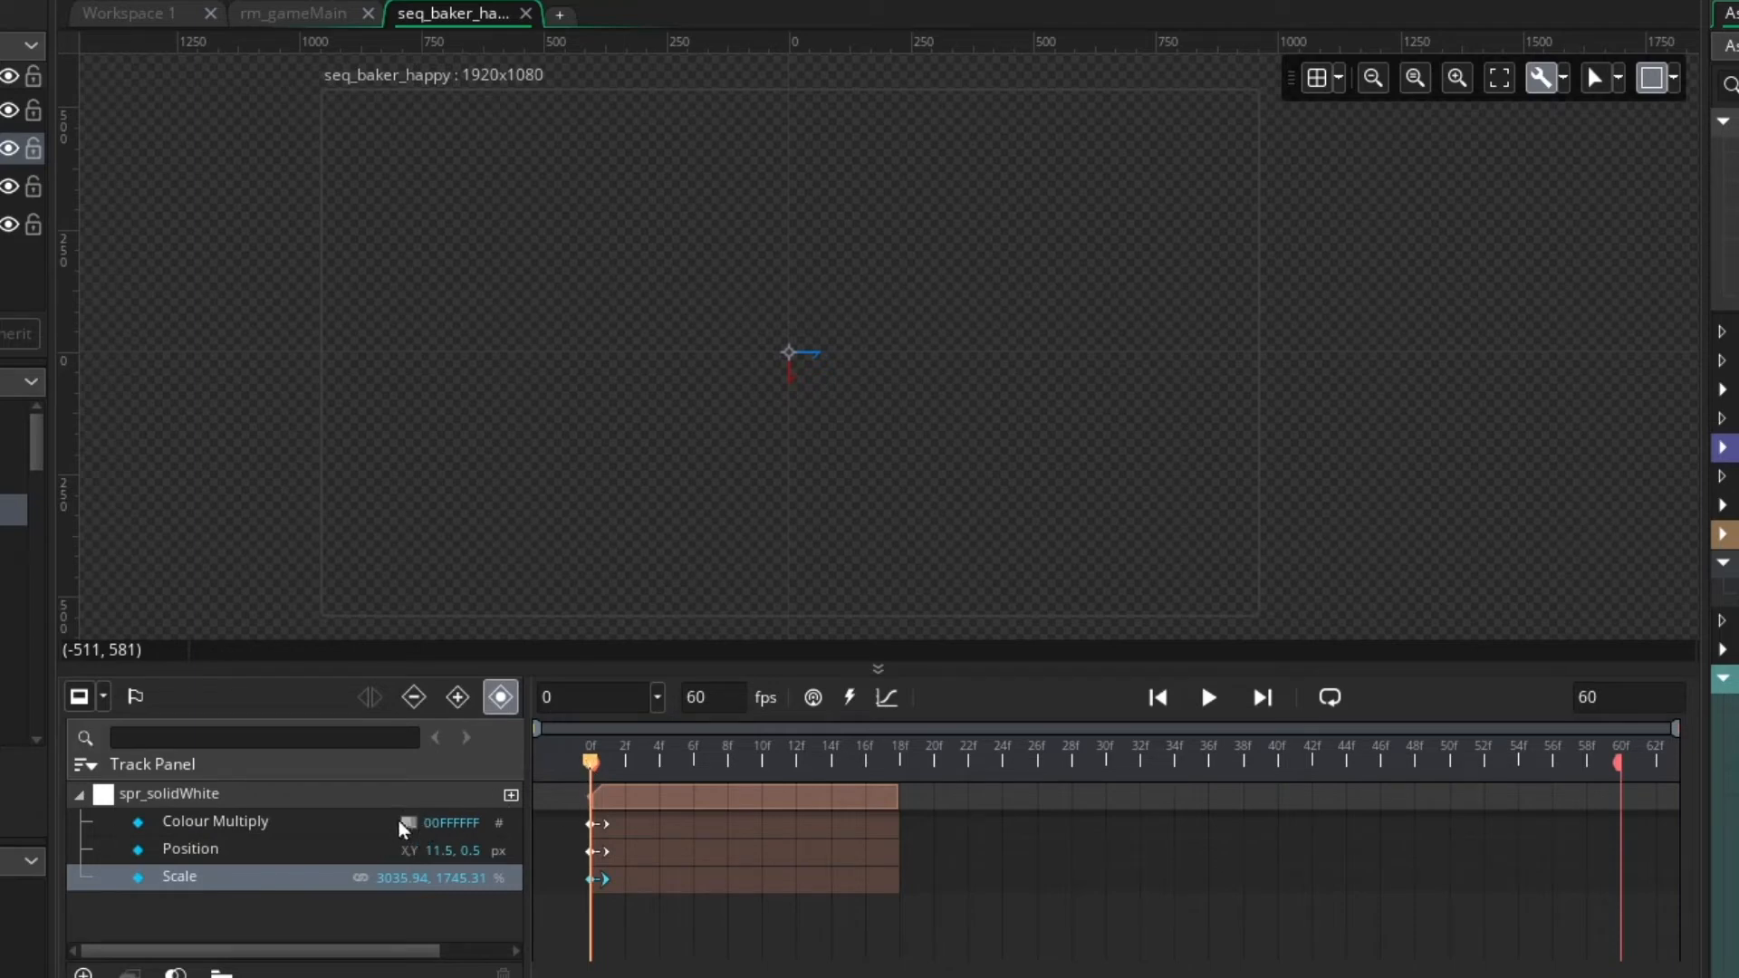
# Add a second Colour Multiply key to spr_solidWhite at frame 14
pyautogui.moveTo(587, 761); pyautogui.dragTo(741, 772)
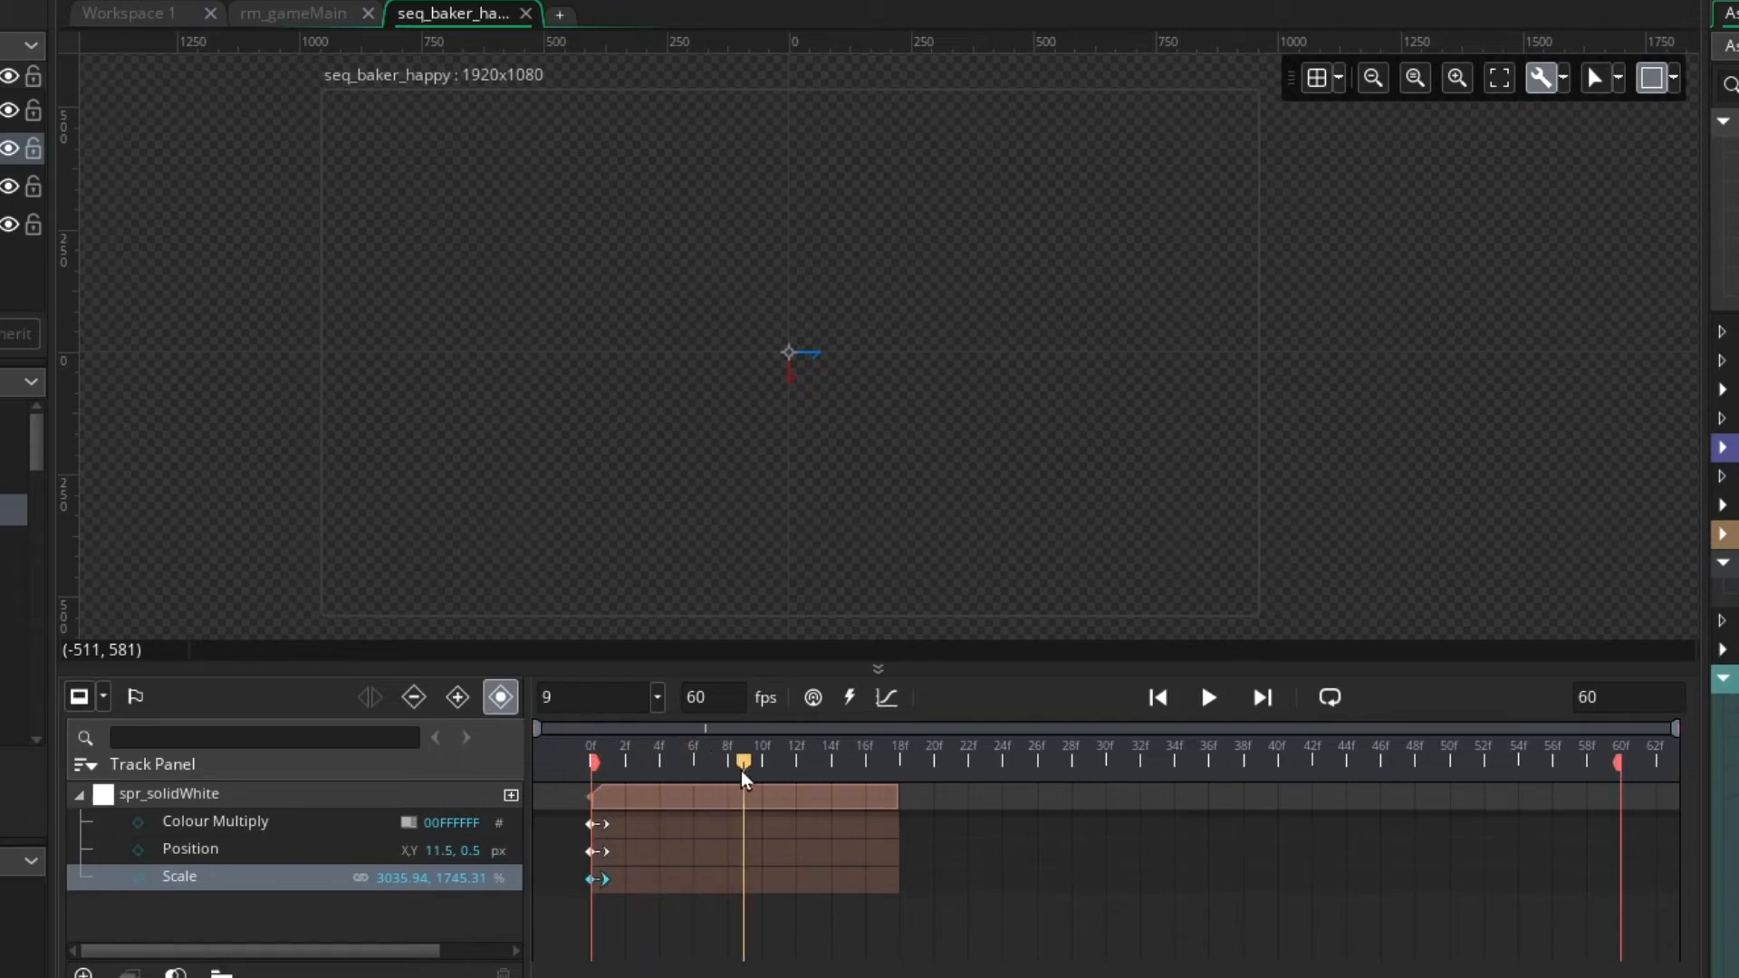
pyautogui.moveTo(741, 770); pyautogui.dragTo(777, 761)
pyautogui.moveTo(779, 761)
pyautogui.mouseDown()
pyautogui.moveTo(813, 755)
pyautogui.moveTo(779, 759)
pyautogui.mouseUp()
pyautogui.moveTo(661, 758); pyautogui.dragTo(808, 816)
pyautogui.moveTo(807, 755); pyautogui.dragTo(842, 781)
pyautogui.click(317, 819)
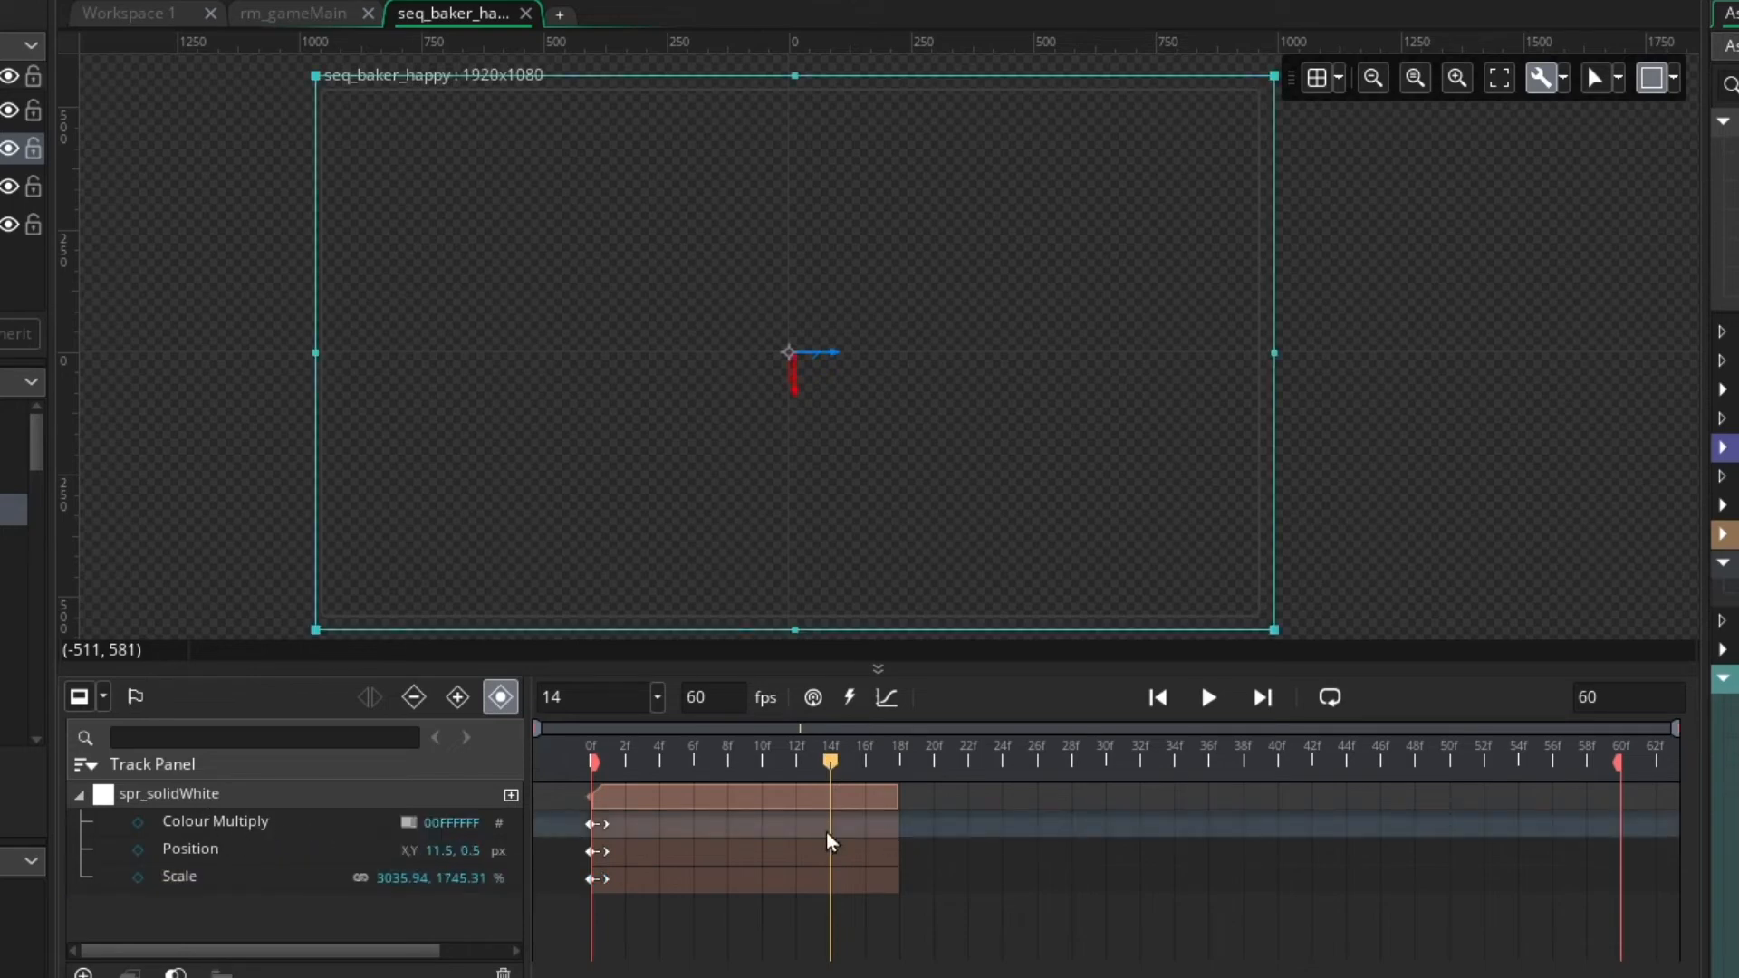
pyautogui.click(137, 824)
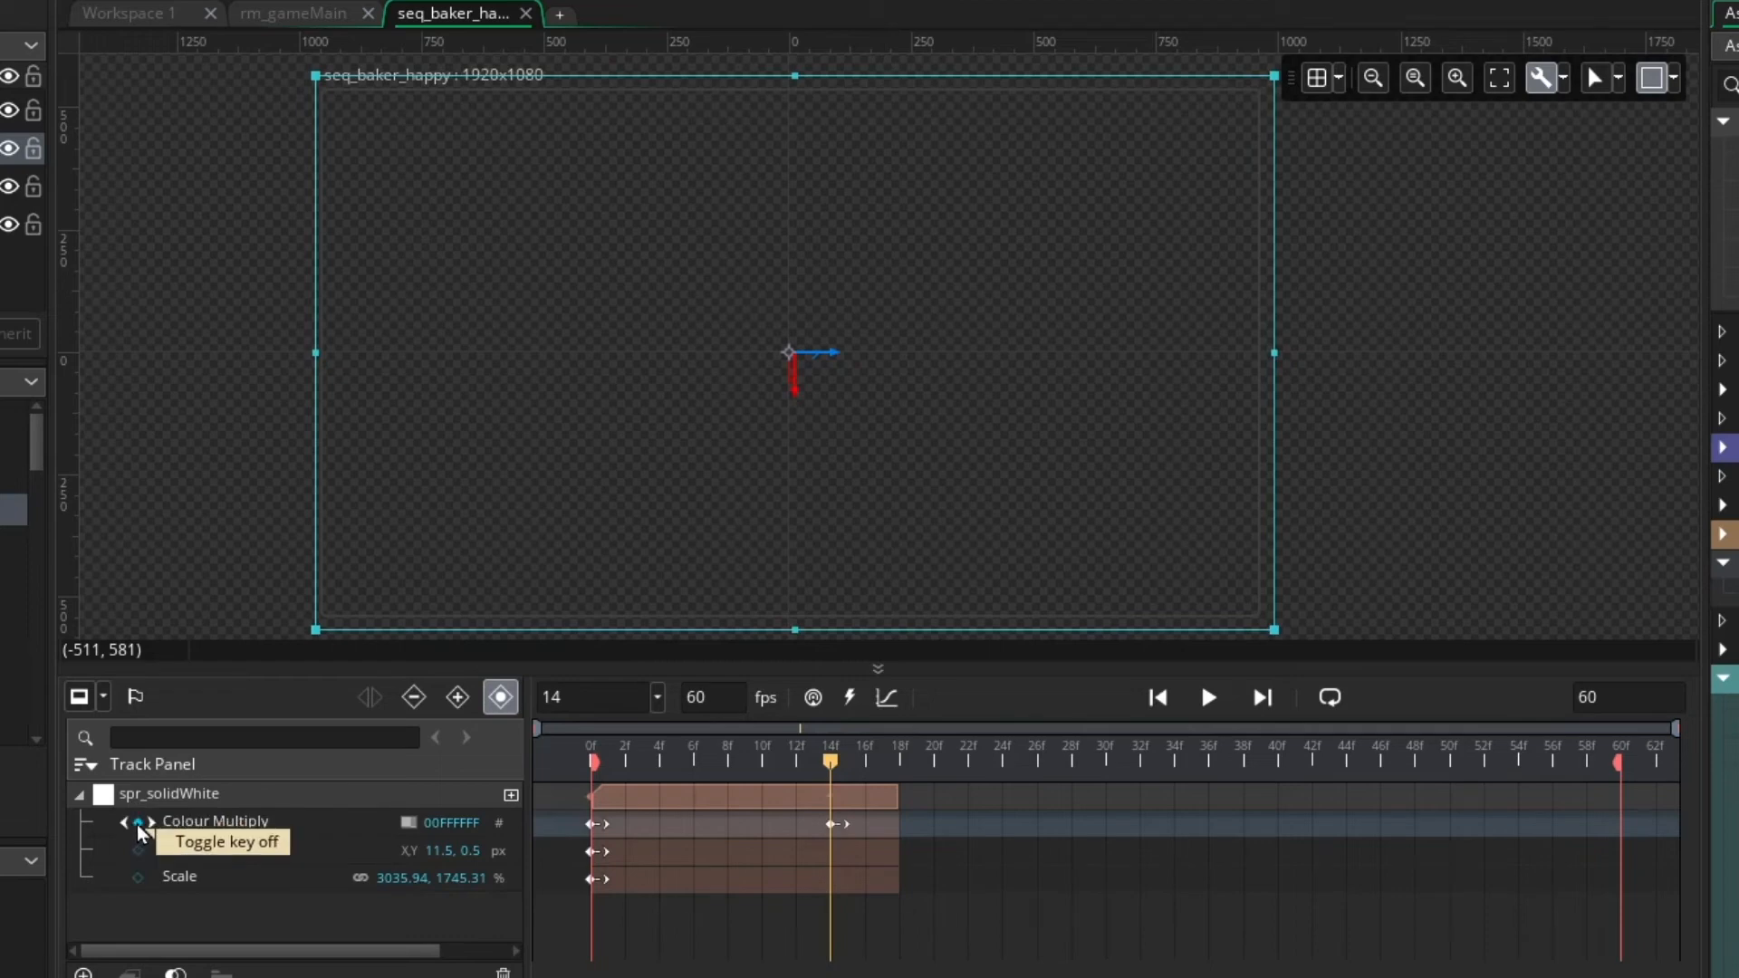
pyautogui.click(834, 825)
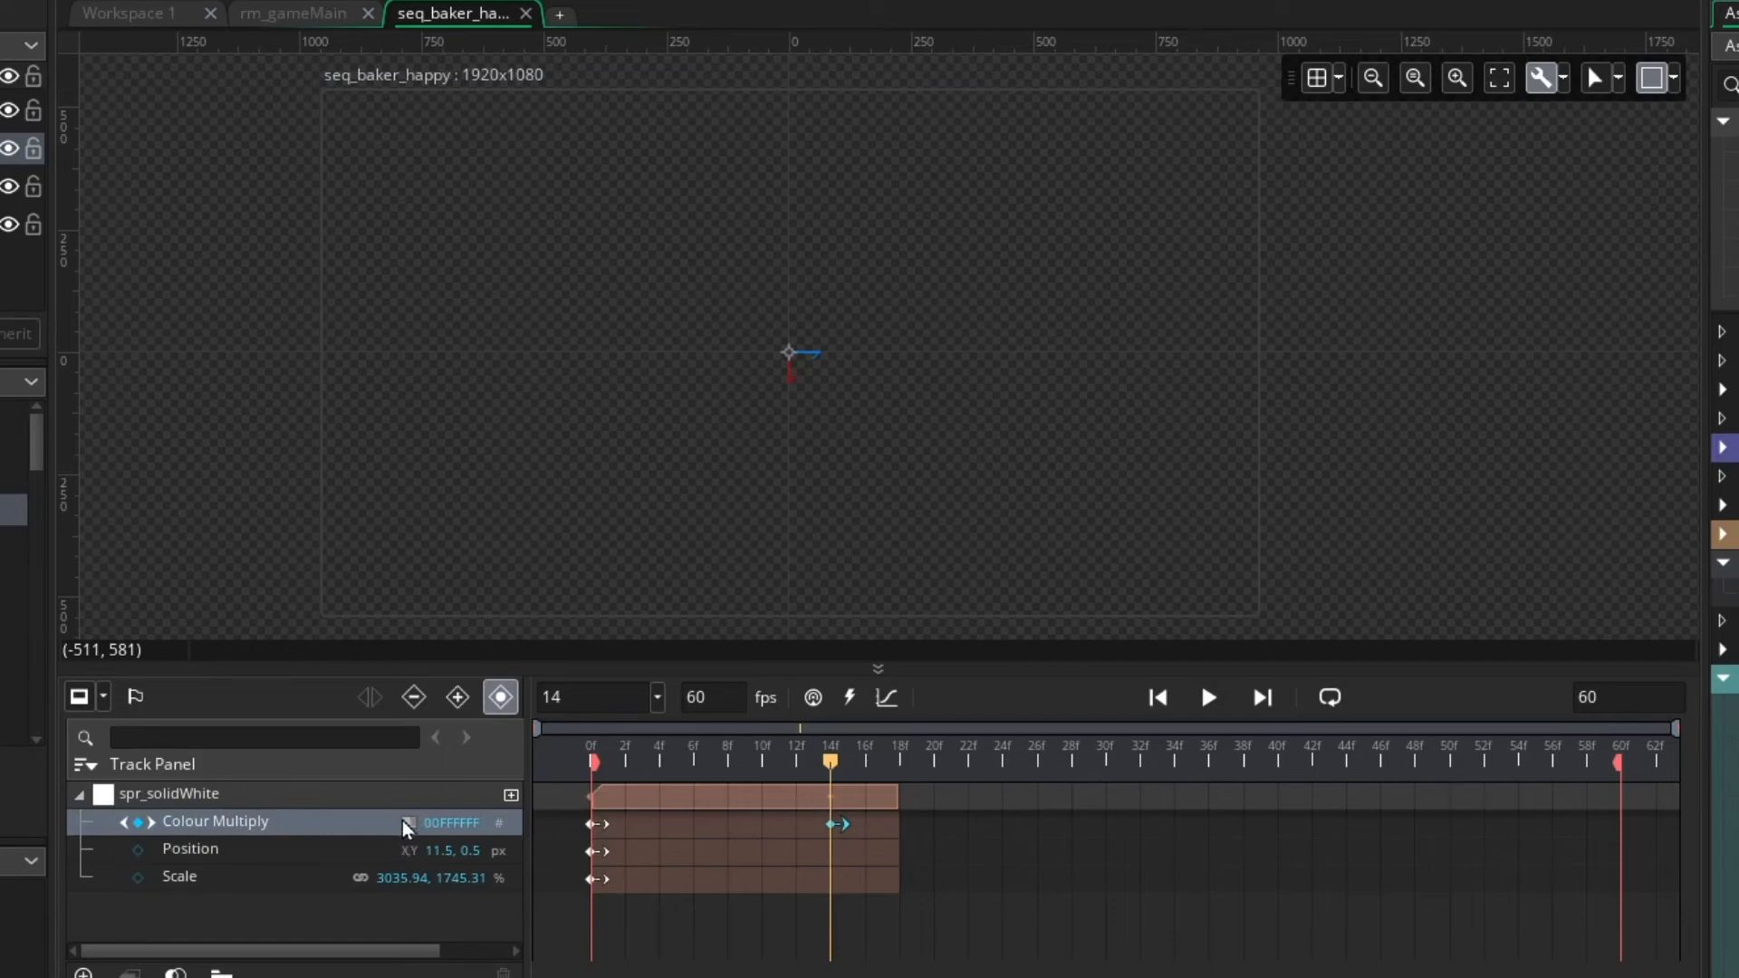
# Set the alpha of the frame 14 Colour Multiply key to 255
pyautogui.click(408, 822)
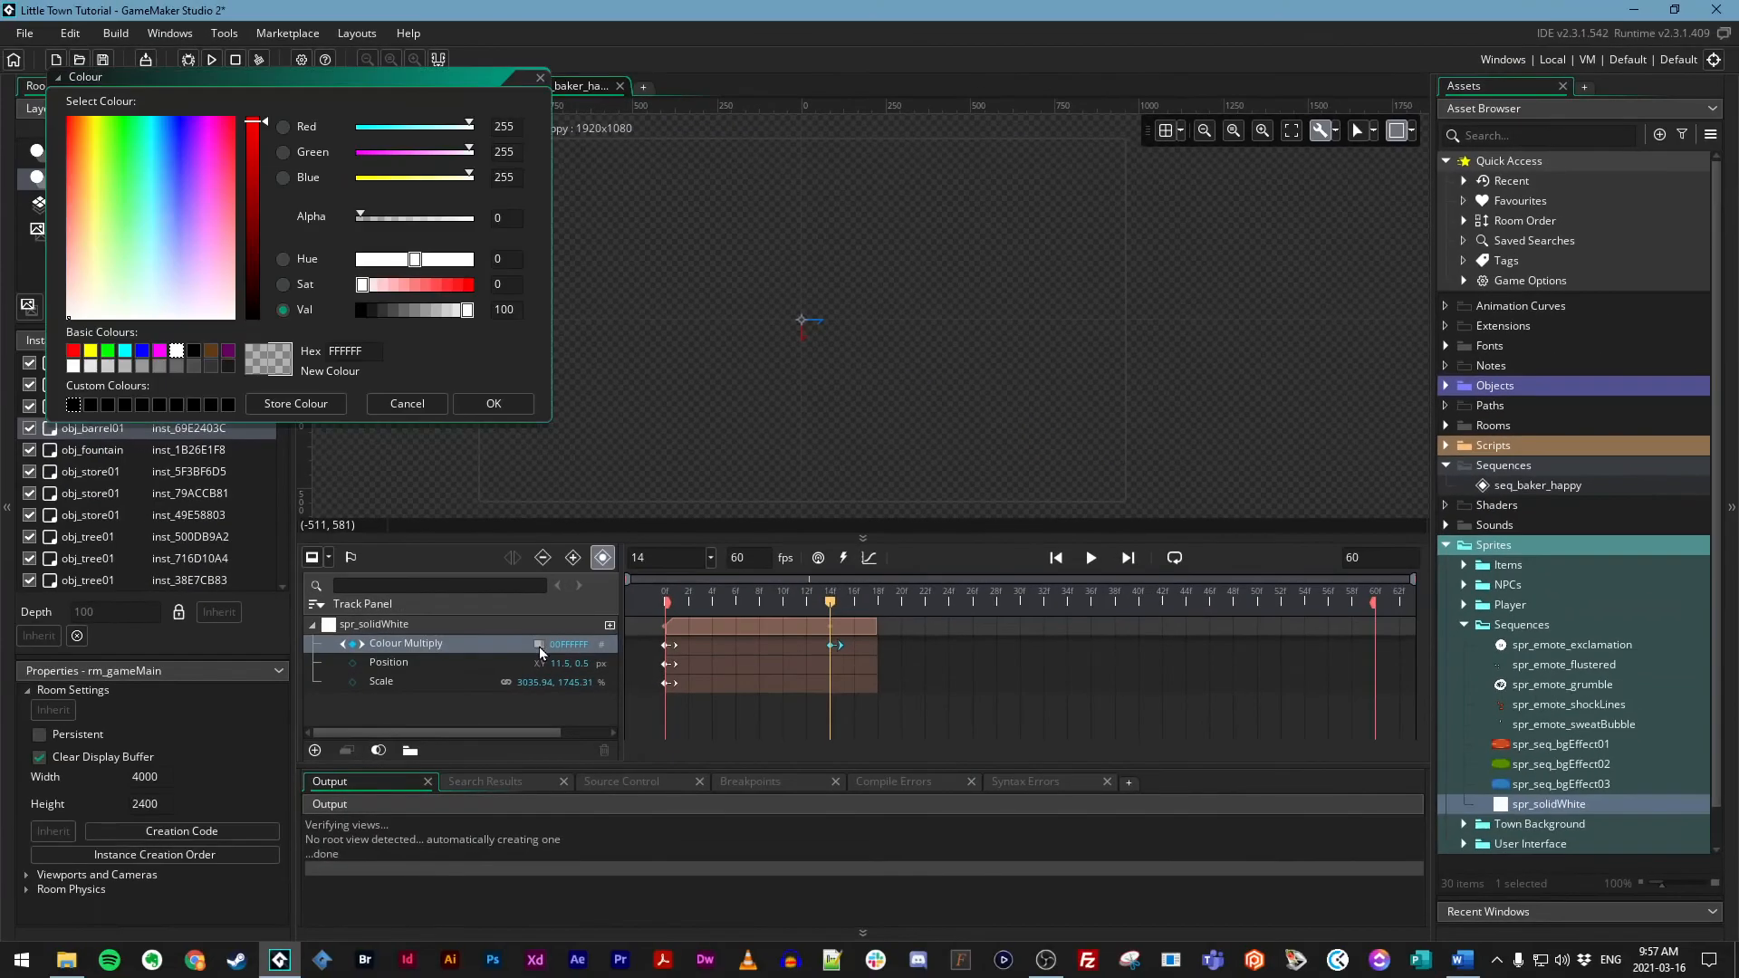
pyautogui.click(377, 218)
pyautogui.moveTo(444, 221); pyautogui.dragTo(499, 218)
pyautogui.click(493, 404)
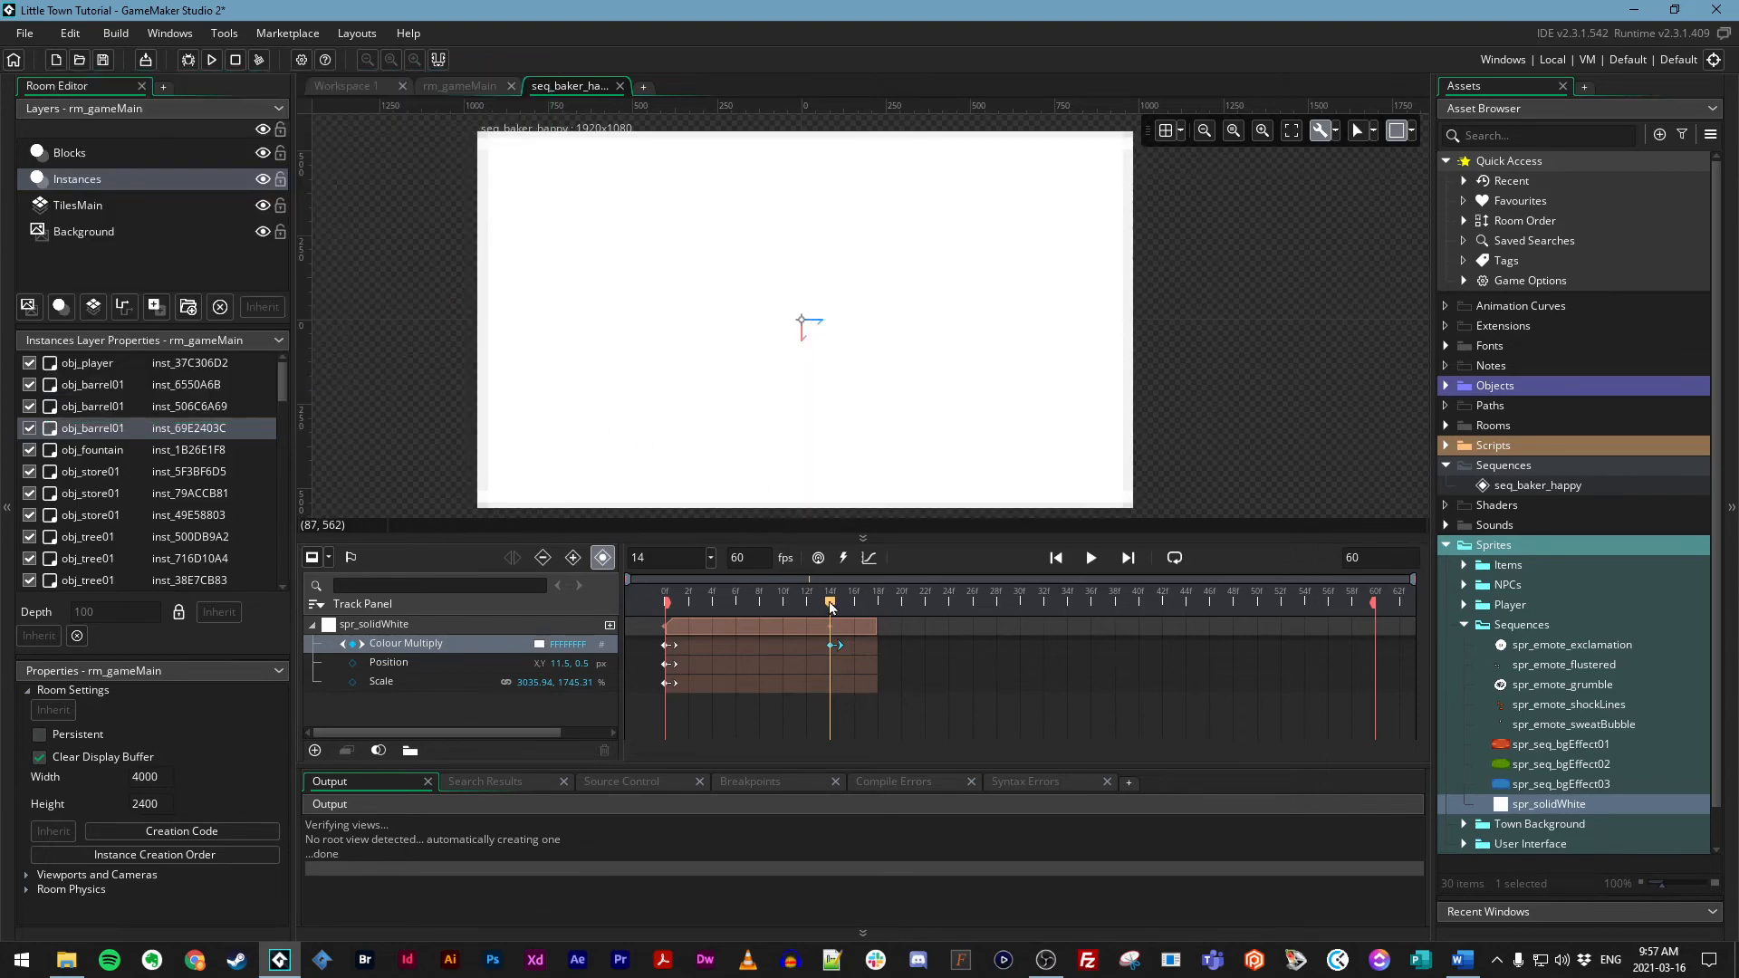
# Move the second Colour Multiply key to frame 9 and try box-selecting groups of keyframes, clearing the selection at the end
pyautogui.moveTo(830, 602)
pyautogui.mouseDown()
pyautogui.moveTo(668, 603)
pyautogui.moveTo(865, 604)
pyautogui.moveTo(668, 604)
pyautogui.moveTo(841, 616)
pyautogui.mouseUp()
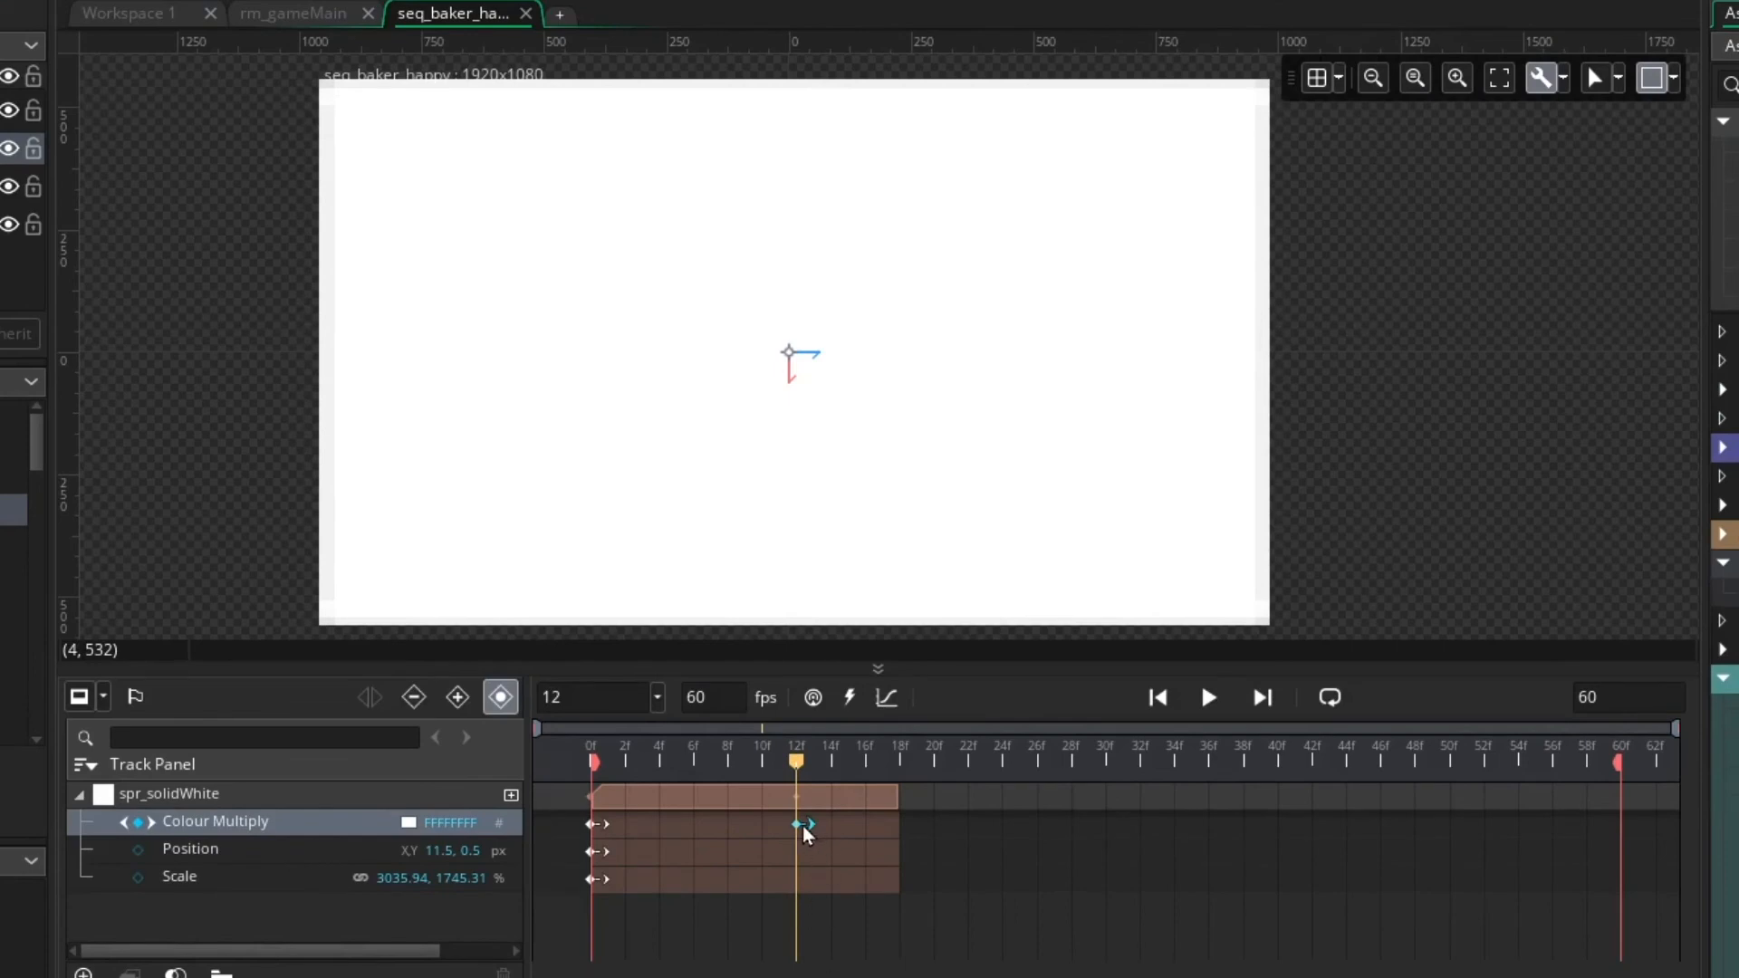
pyautogui.moveTo(797, 826); pyautogui.dragTo(746, 842)
pyautogui.moveTo(816, 920)
pyautogui.mouseDown()
pyautogui.moveTo(754, 838)
pyautogui.moveTo(571, 812)
pyautogui.mouseUp()
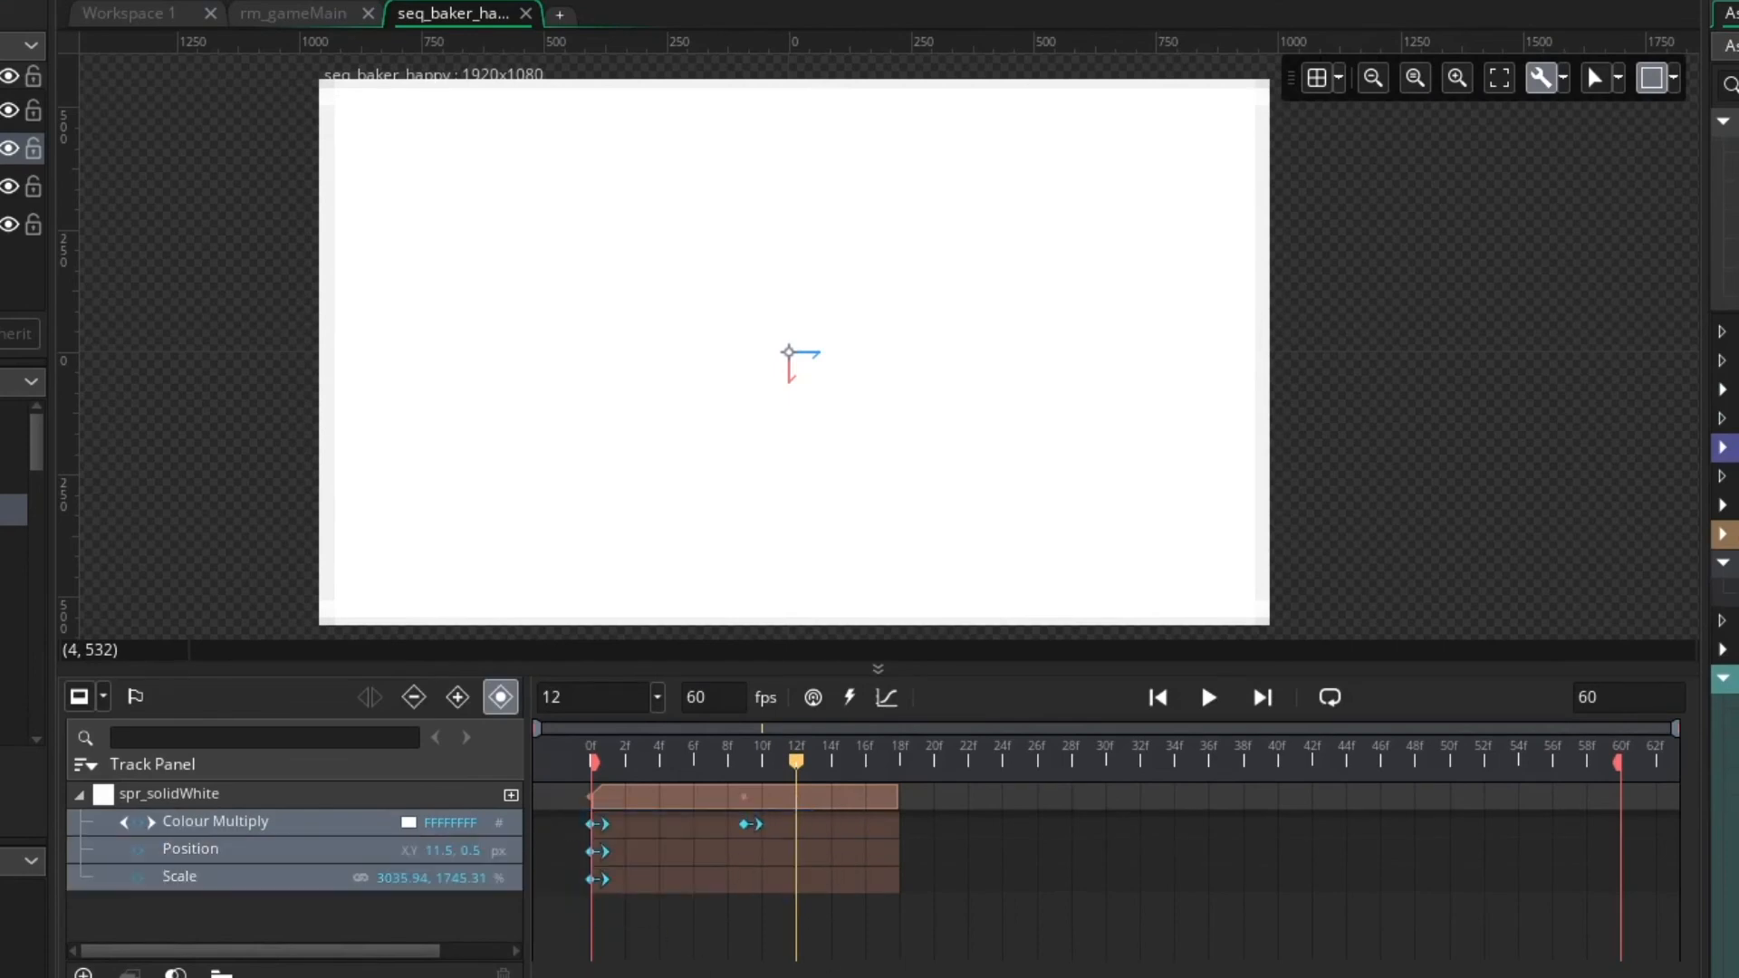
pyautogui.click(751, 925)
pyautogui.moveTo(798, 815); pyautogui.dragTo(571, 833)
pyautogui.moveTo(754, 834)
pyautogui.mouseDown()
pyautogui.moveTo(848, 831)
pyautogui.moveTo(756, 833)
pyautogui.mouseUp()
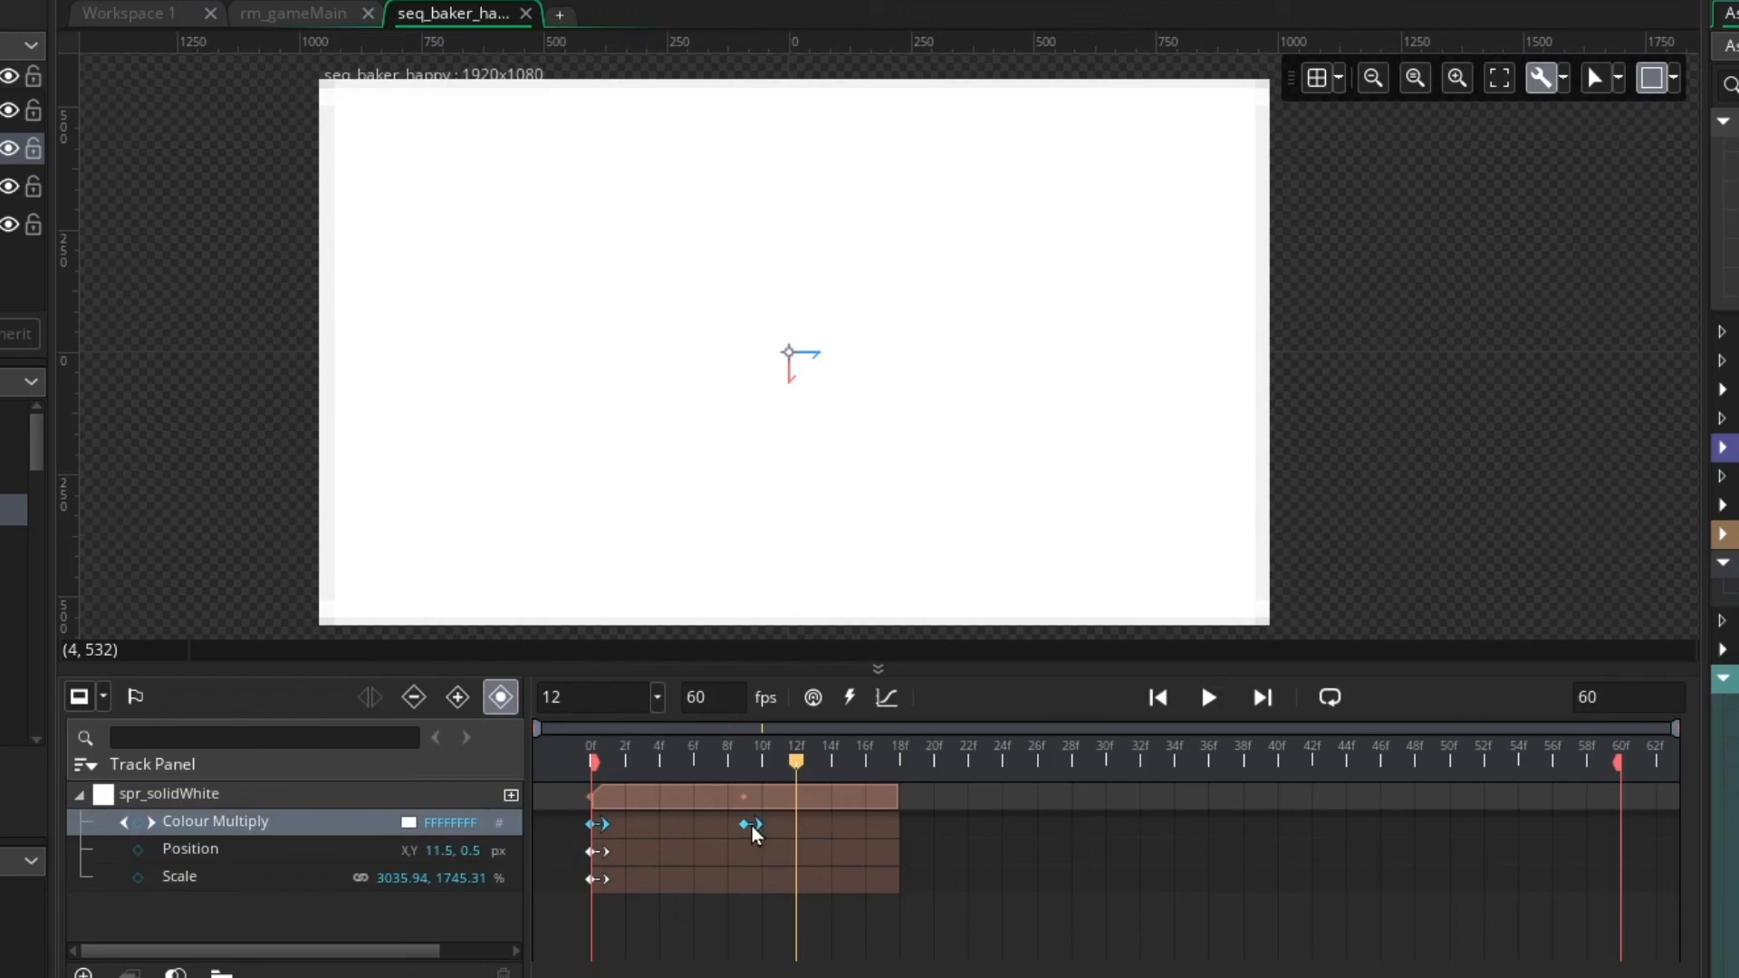
pyautogui.click(785, 871)
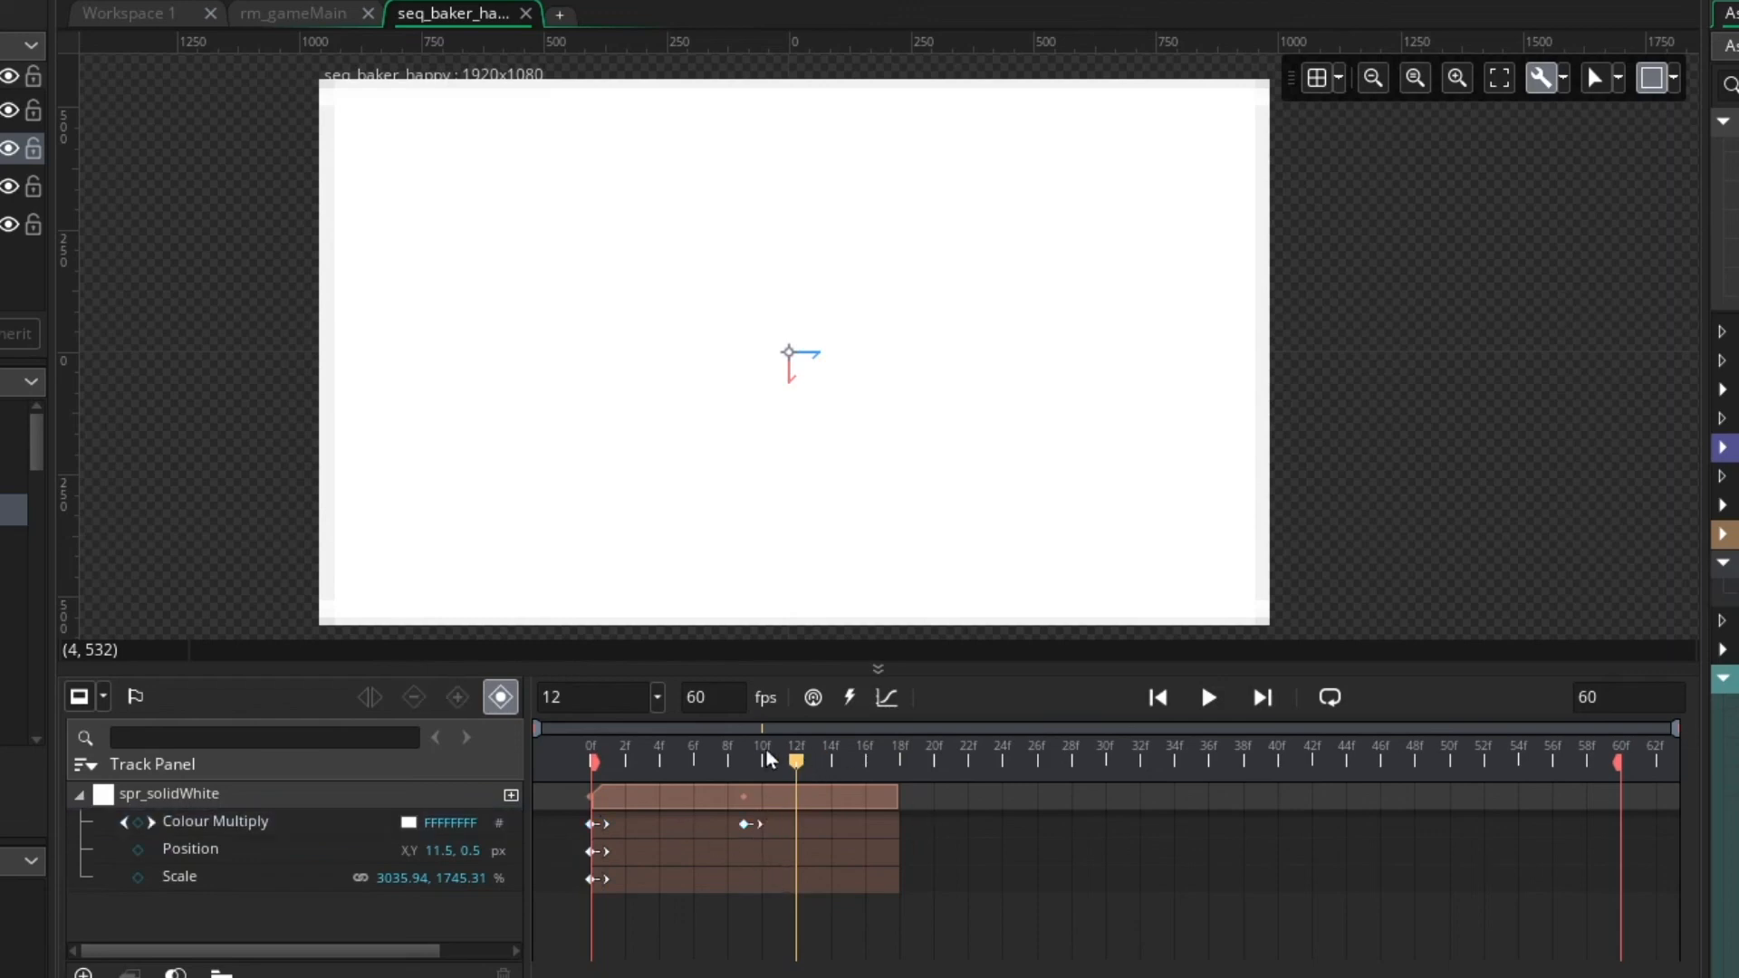
# Try deleting the Colour Multiply key at frame 9, and undo the deletion
pyautogui.moveTo(759, 748); pyautogui.dragTo(745, 750)
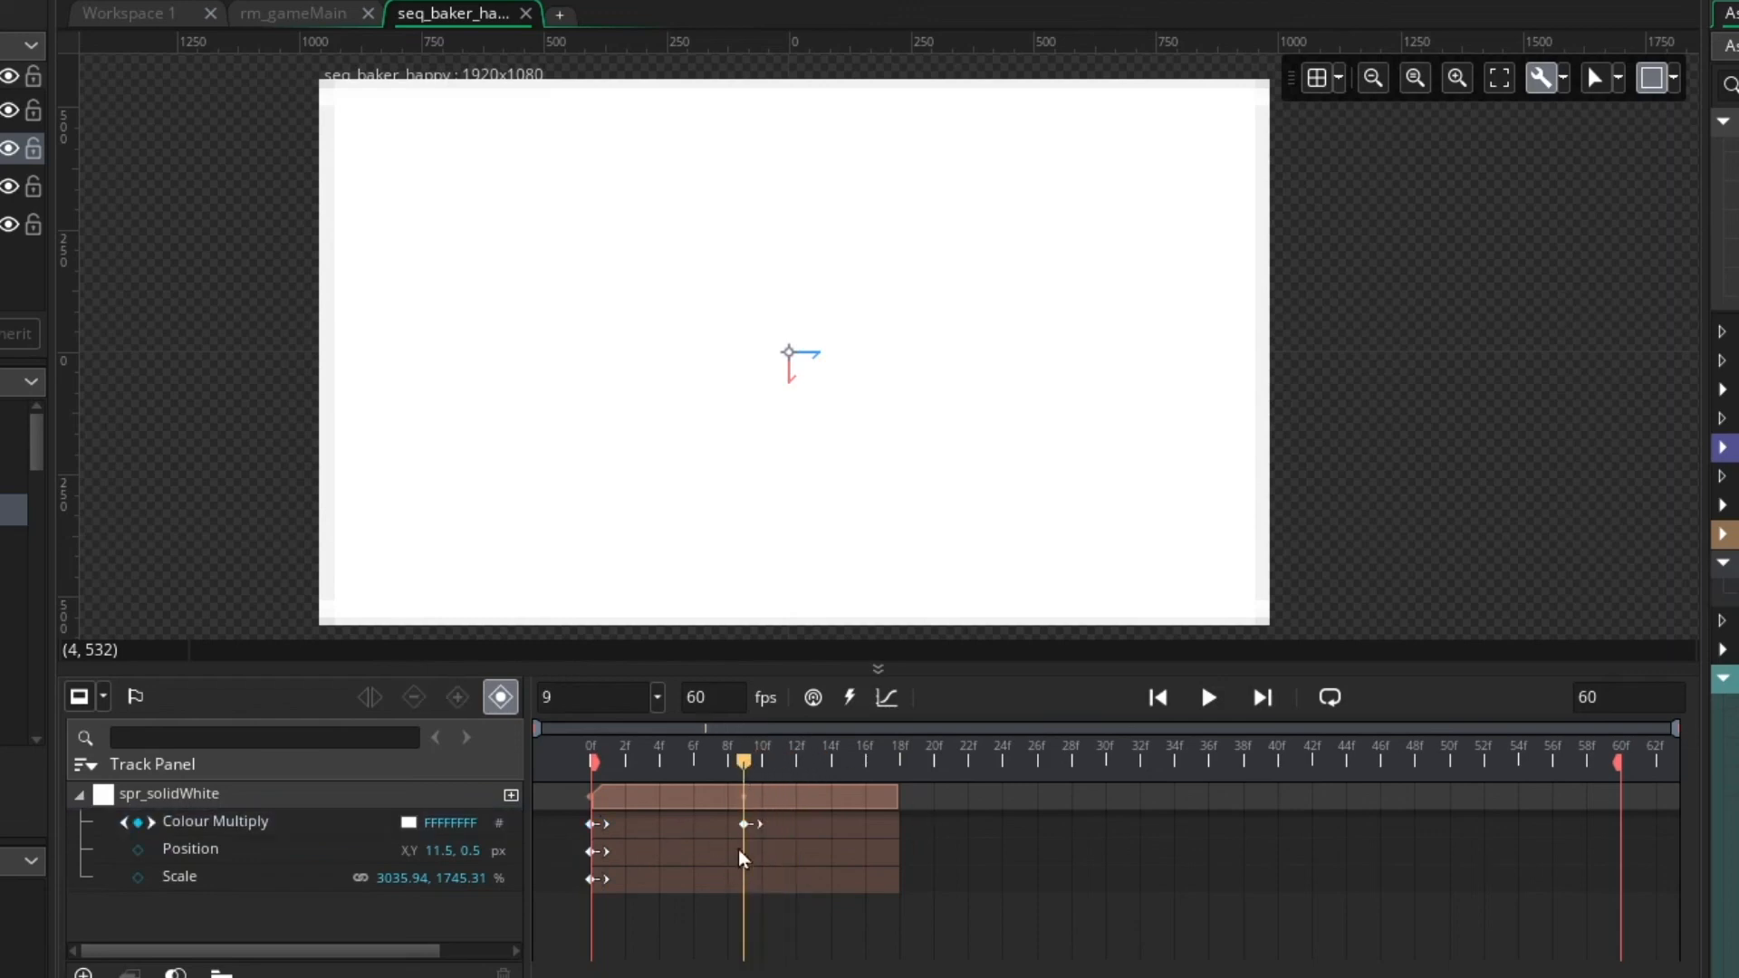
pyautogui.click(746, 825)
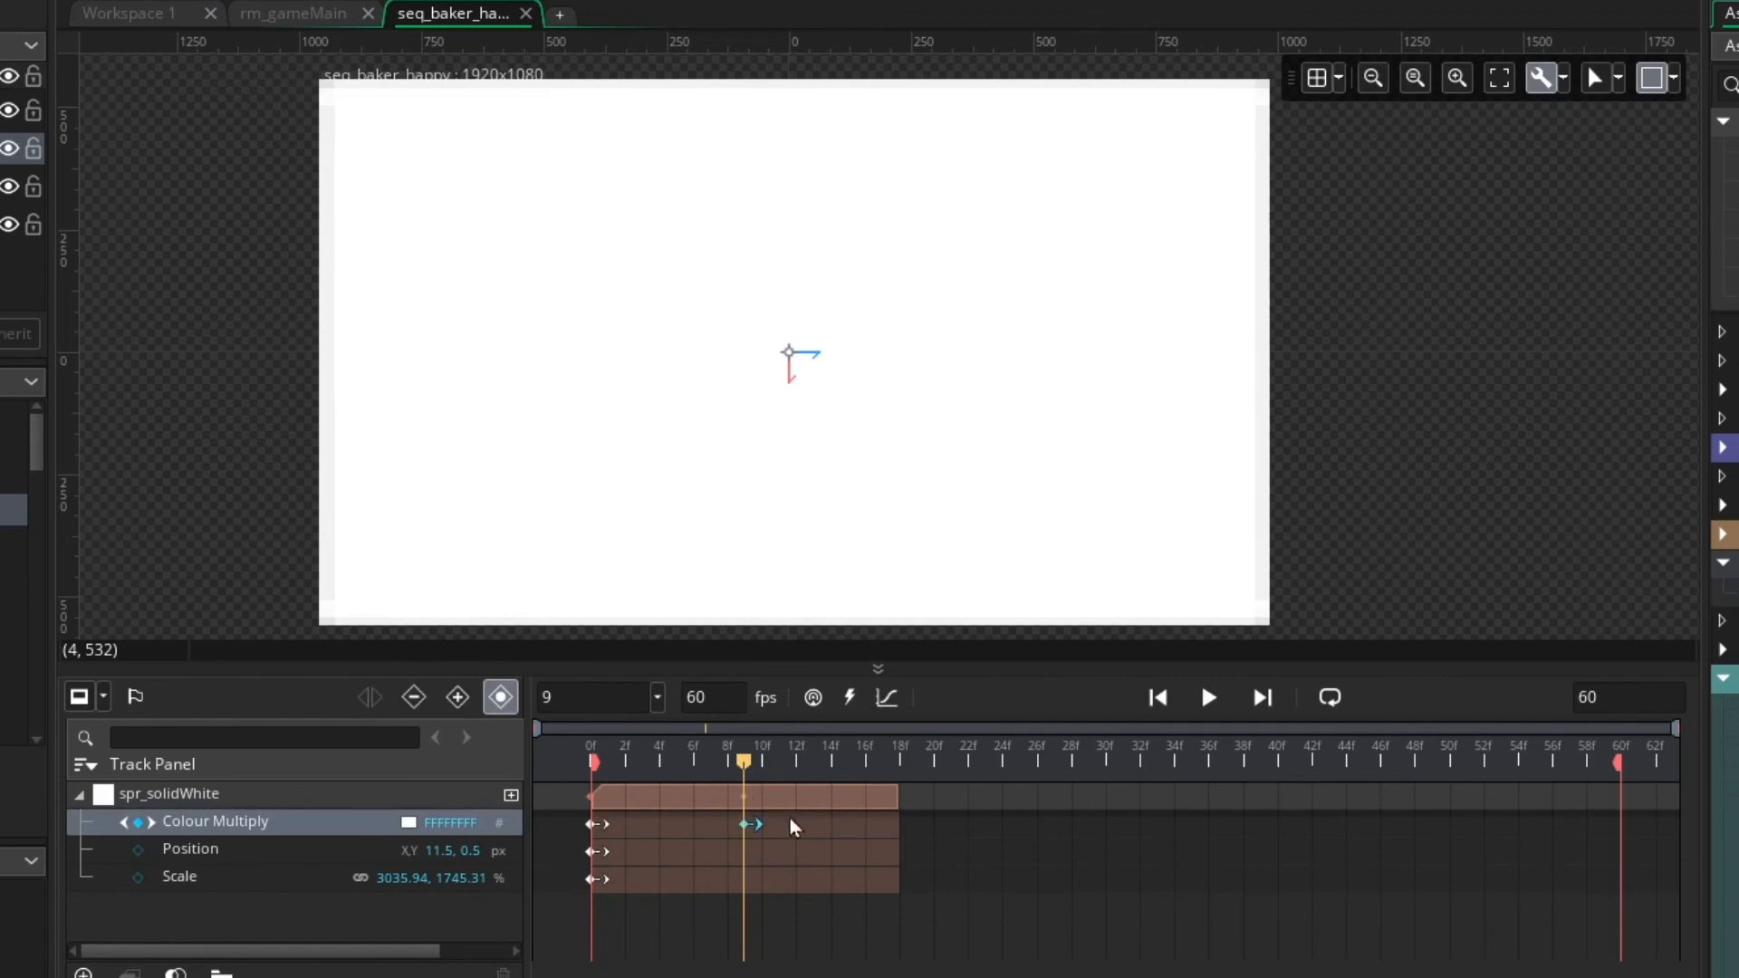
pyautogui.press('Delete')
pyautogui.hotkey('ctrl', 'z')
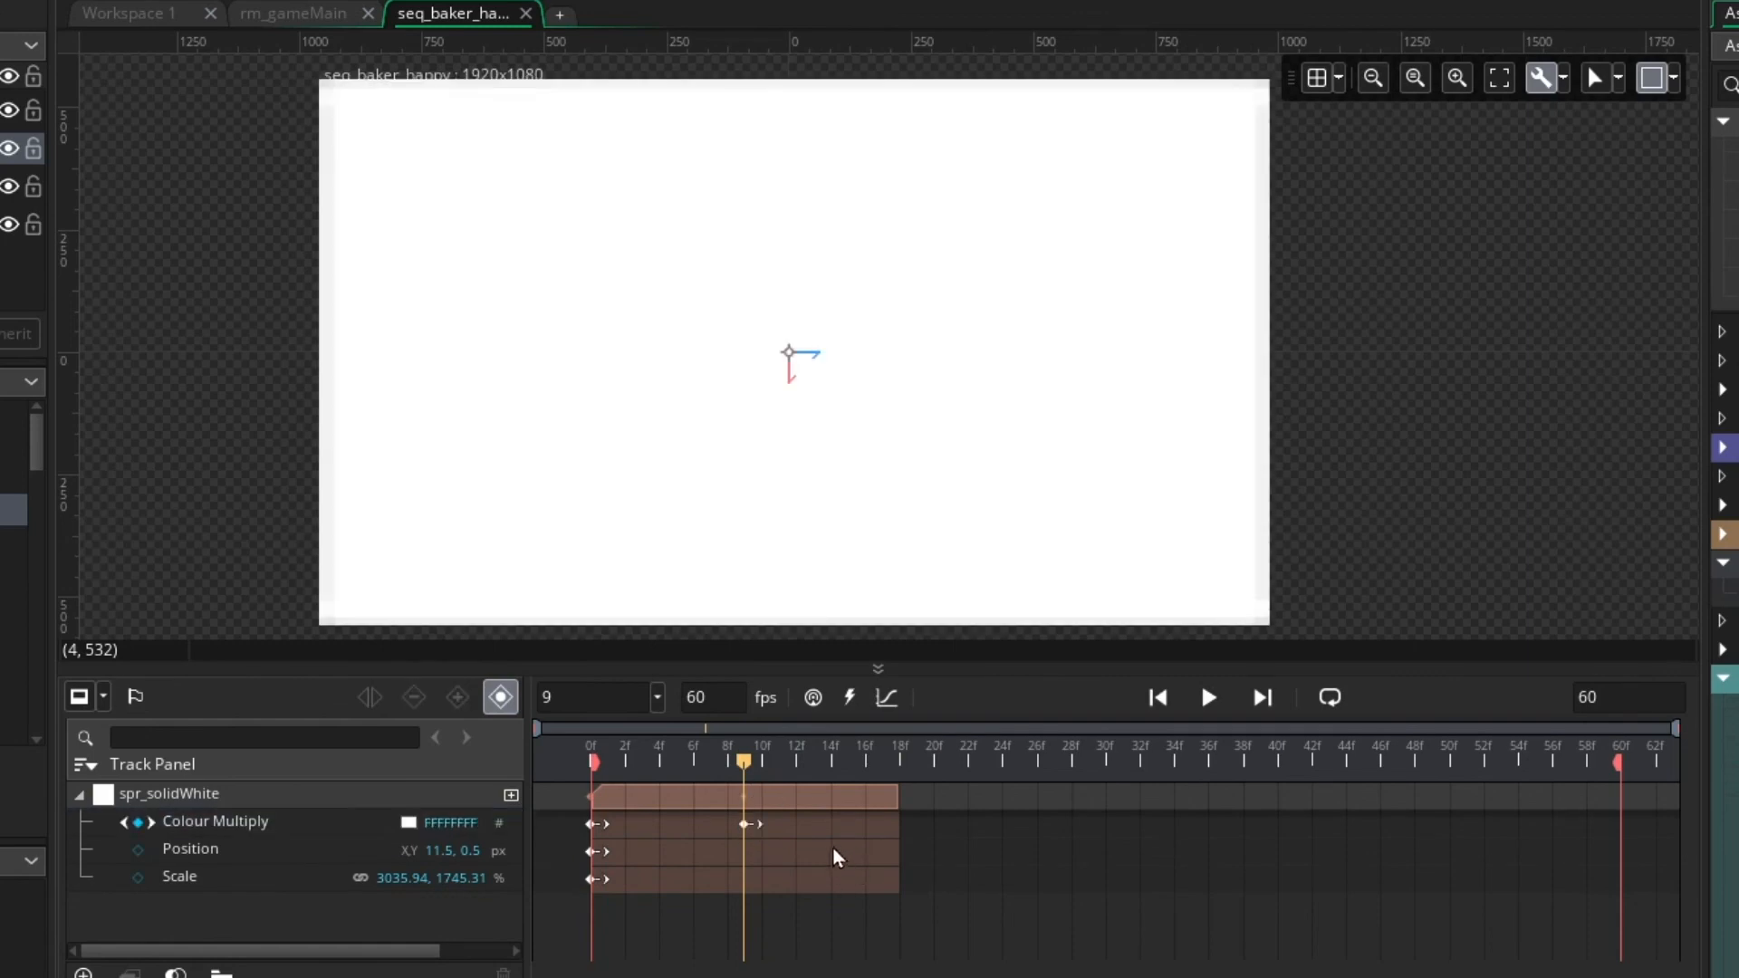
# Move the second Colour Multiply key to frame 12 and scrub the playhead to frame 17
pyautogui.moveTo(748, 832); pyautogui.dragTo(798, 828)
pyautogui.moveTo(761, 748); pyautogui.dragTo(910, 820)
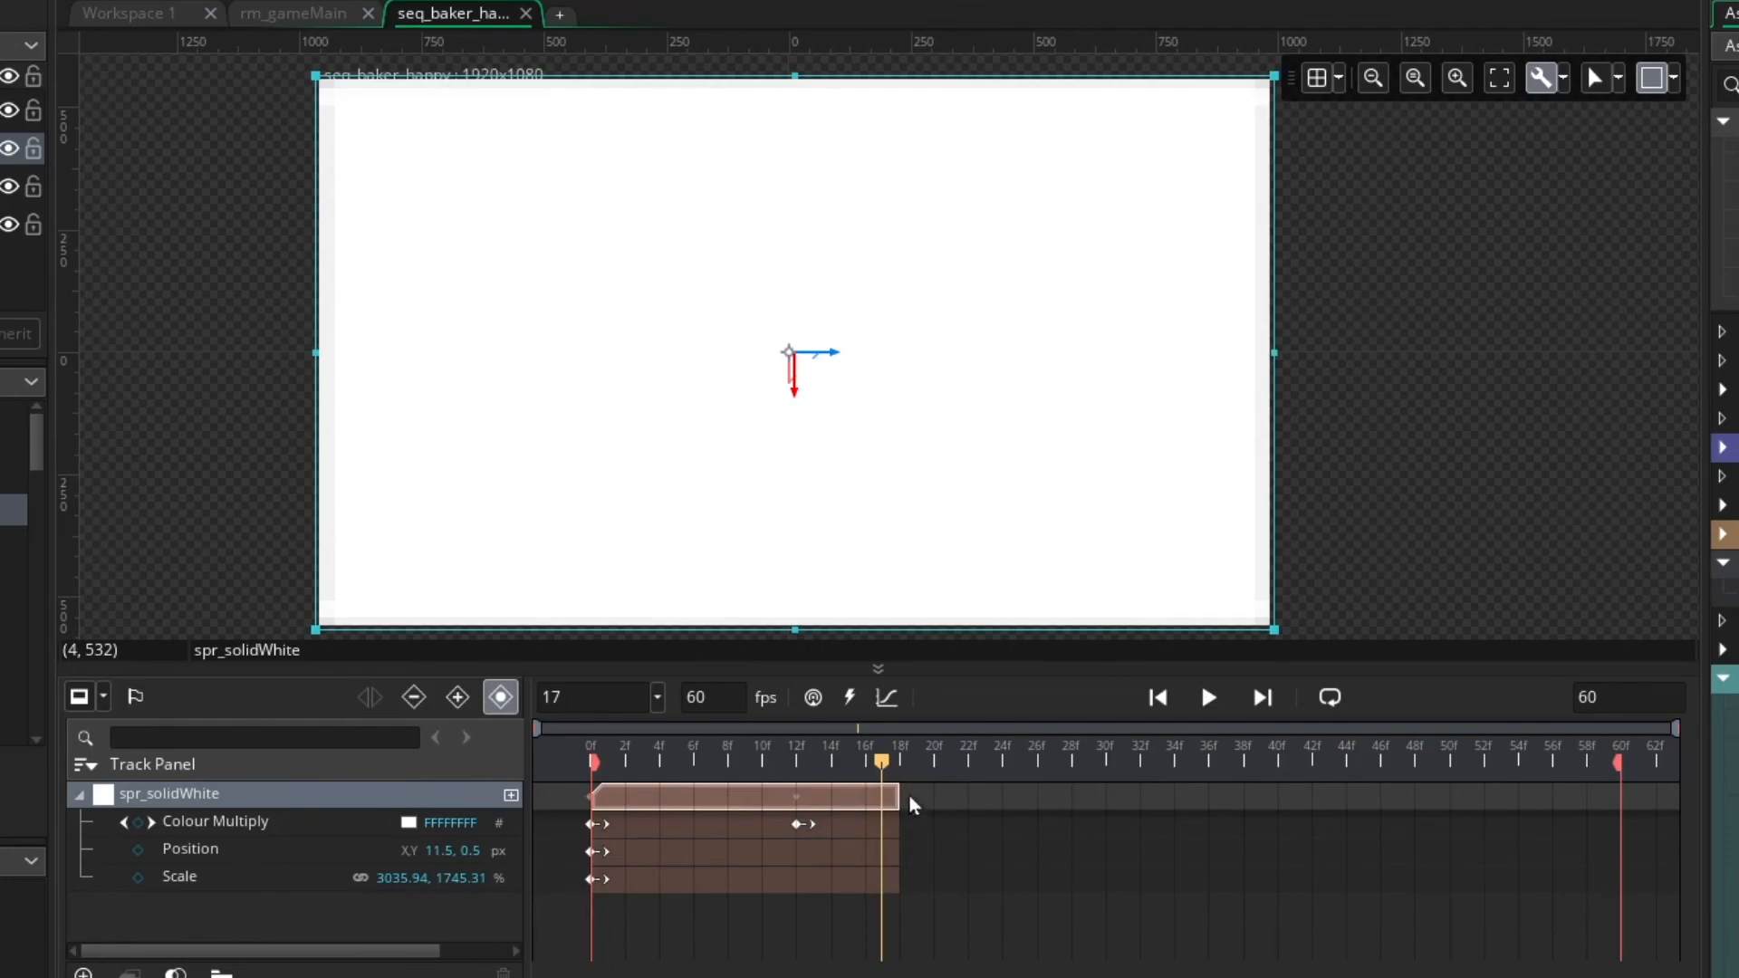